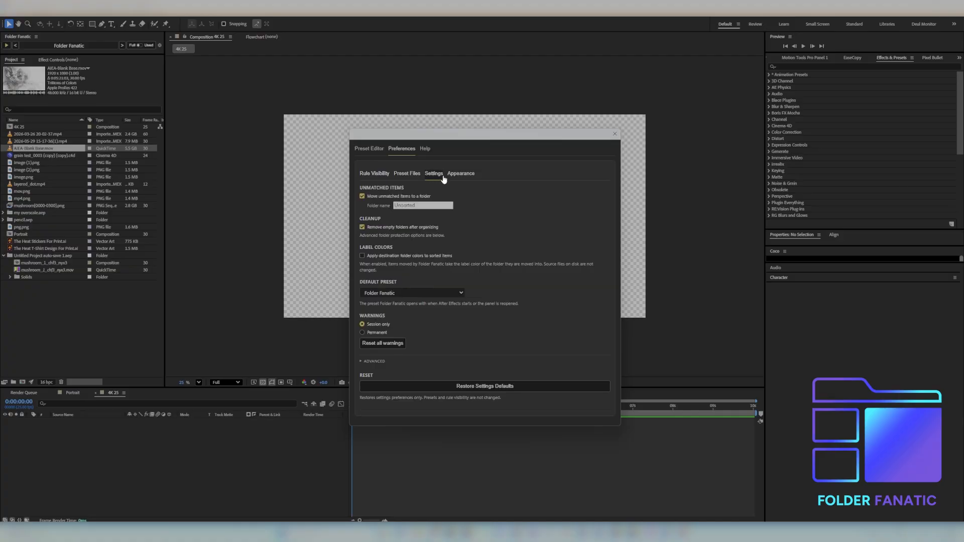
Step: Enable per-preset protected folders in the advanced settings and return to the preset editor
scroll(409, 391, down, 3)
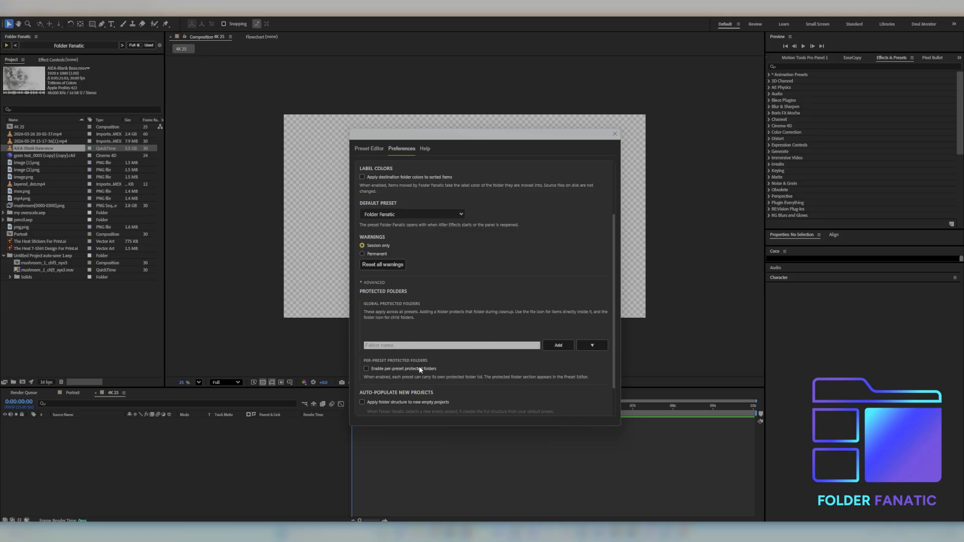
click(366, 369)
click(369, 147)
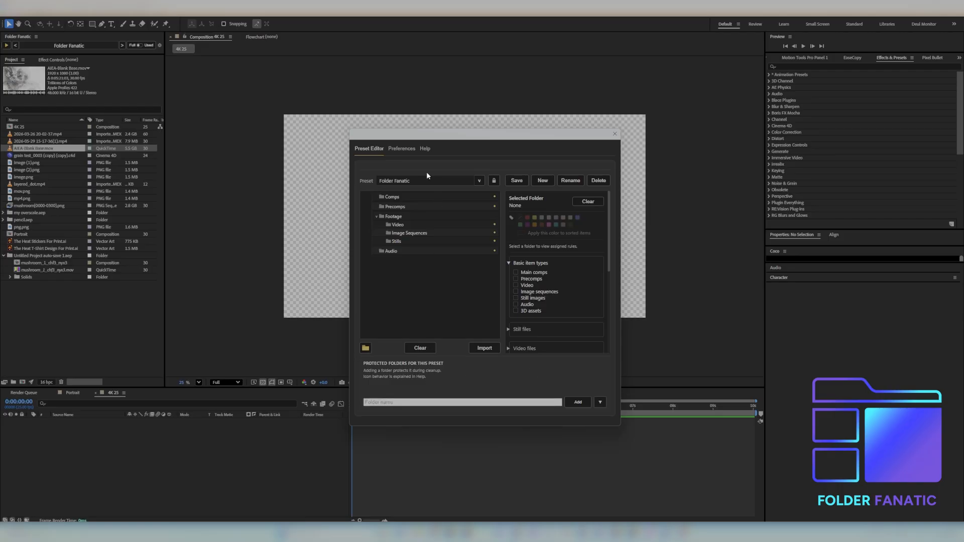
click(402, 149)
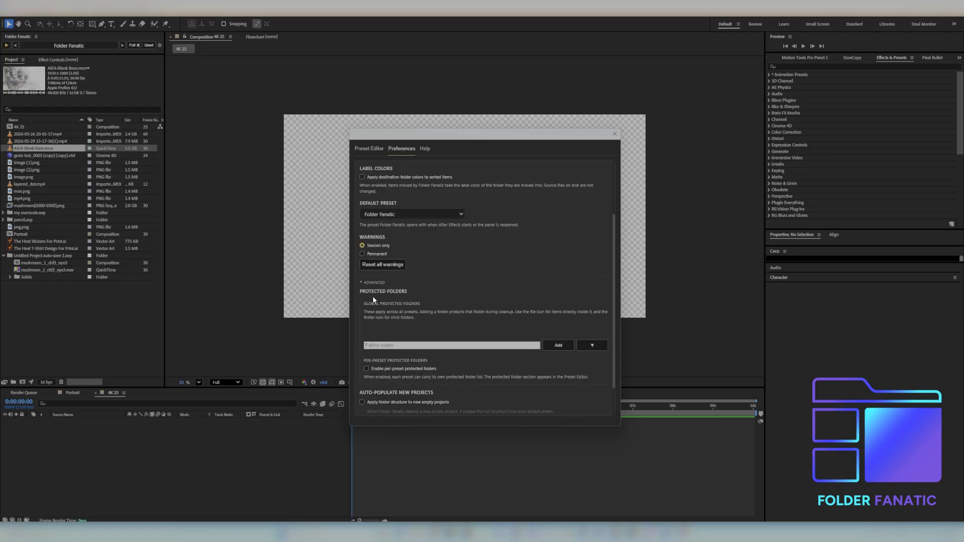
click(369, 149)
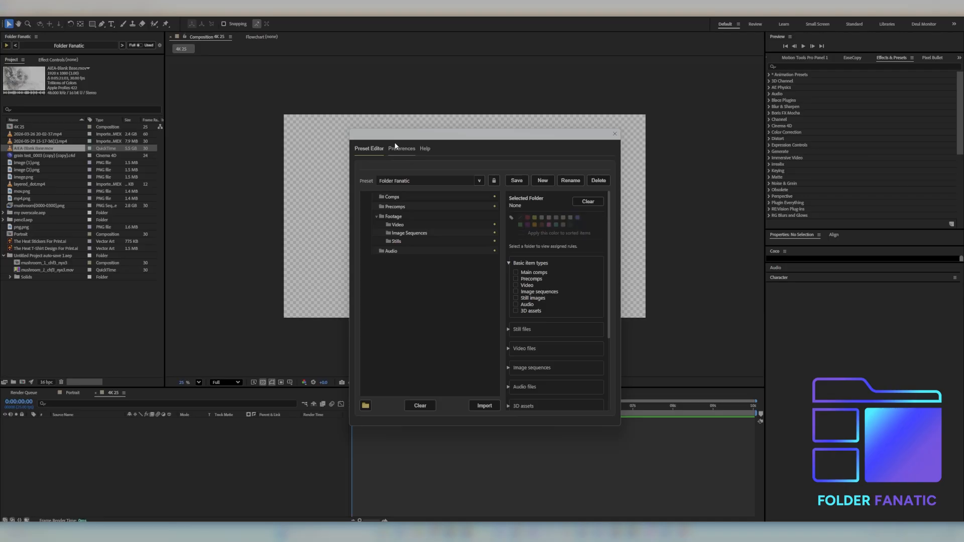
click(397, 148)
click(369, 149)
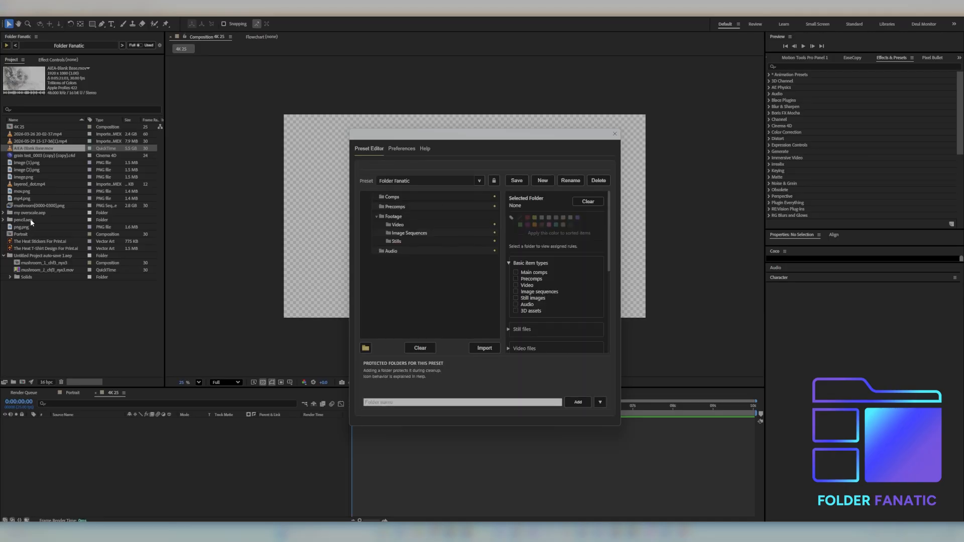
Step: Check the contents of the project's pencil.aep folder and add it to this preset's protected folders
click(3, 220)
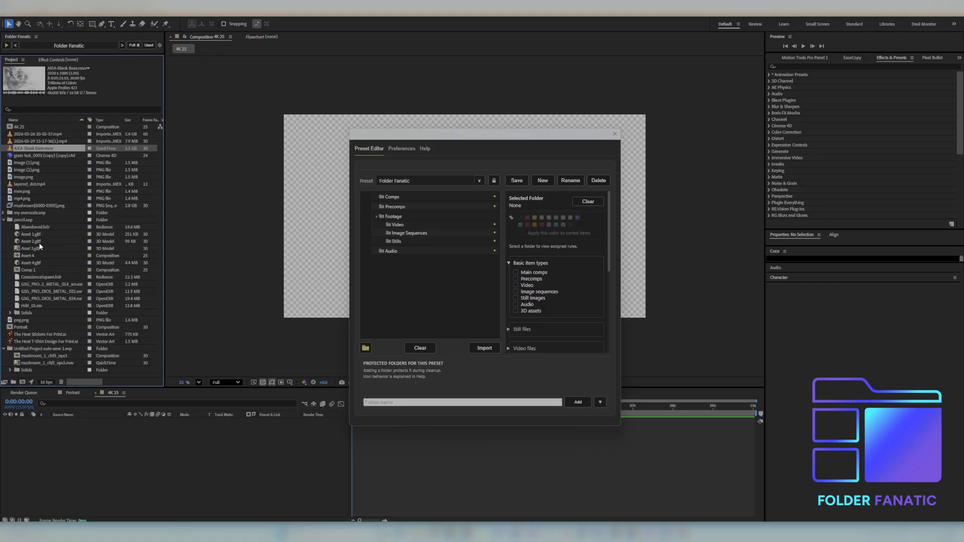
click(3, 220)
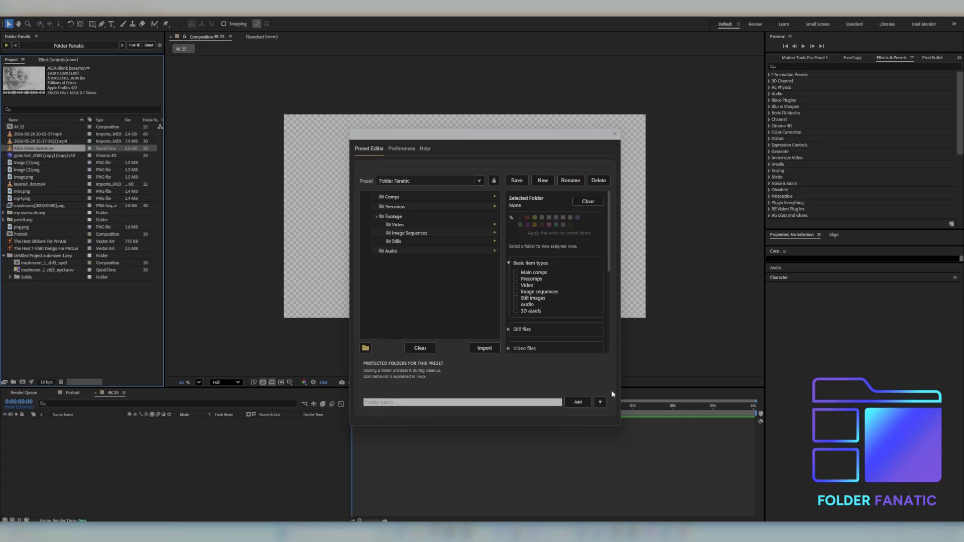
click(600, 402)
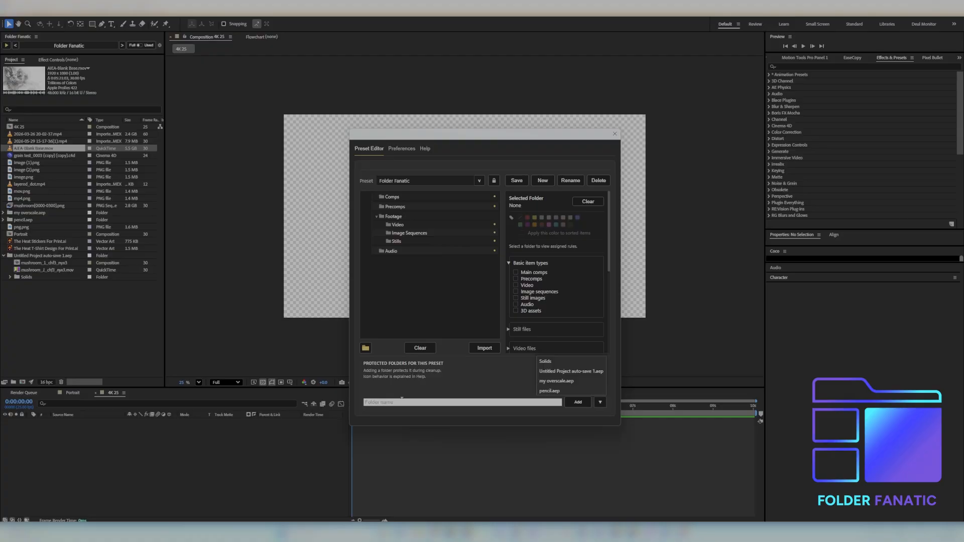
click(550, 391)
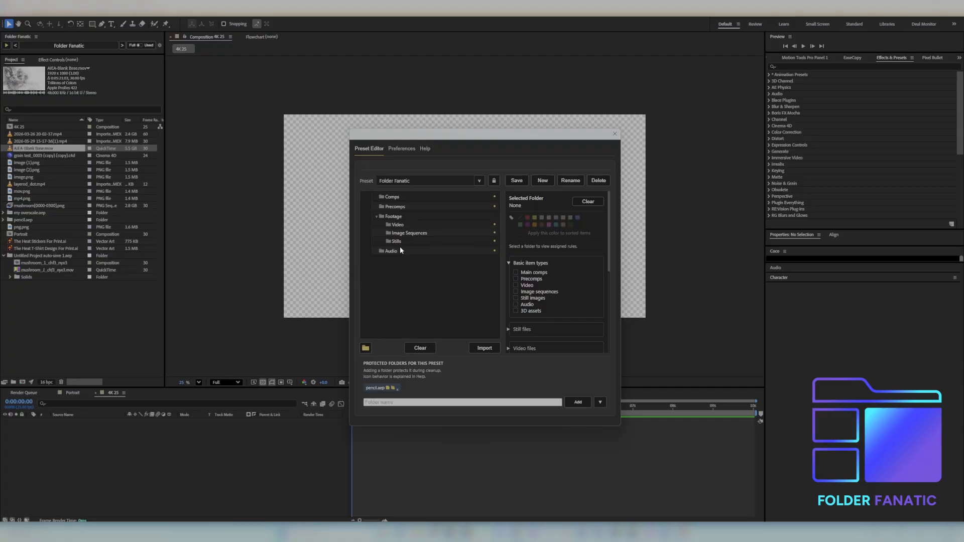
Step: Organize the project with the Folder Fanatic preset and inspect the protected pencil.aep folder
click(6, 45)
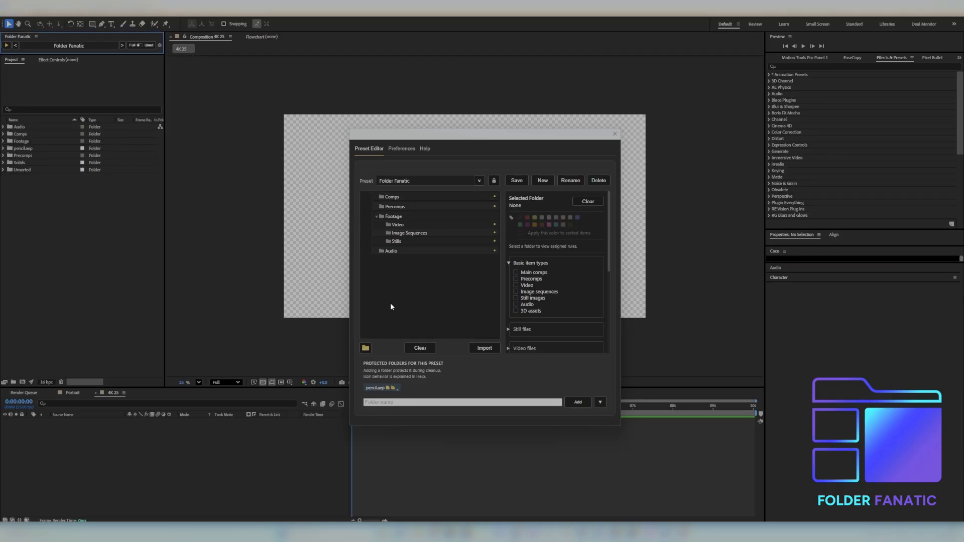
double_click(23, 149)
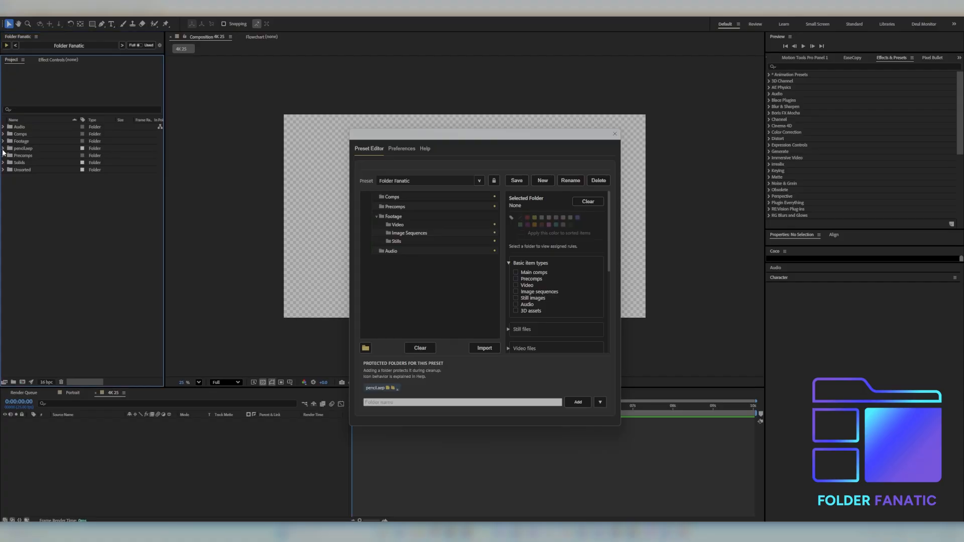
click(3, 148)
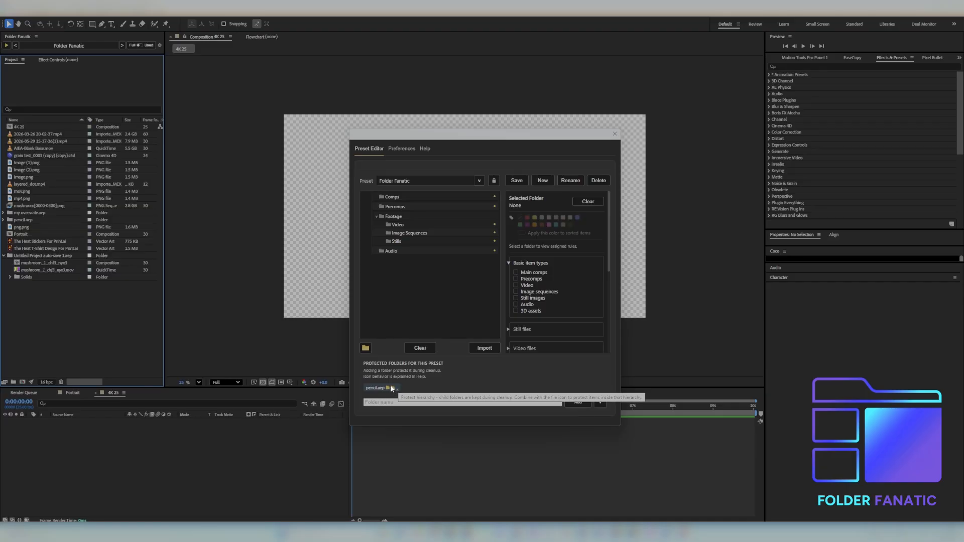
Step: Switch the item and hierarchy protection of the pencil.aep entry off and back on
click(389, 388)
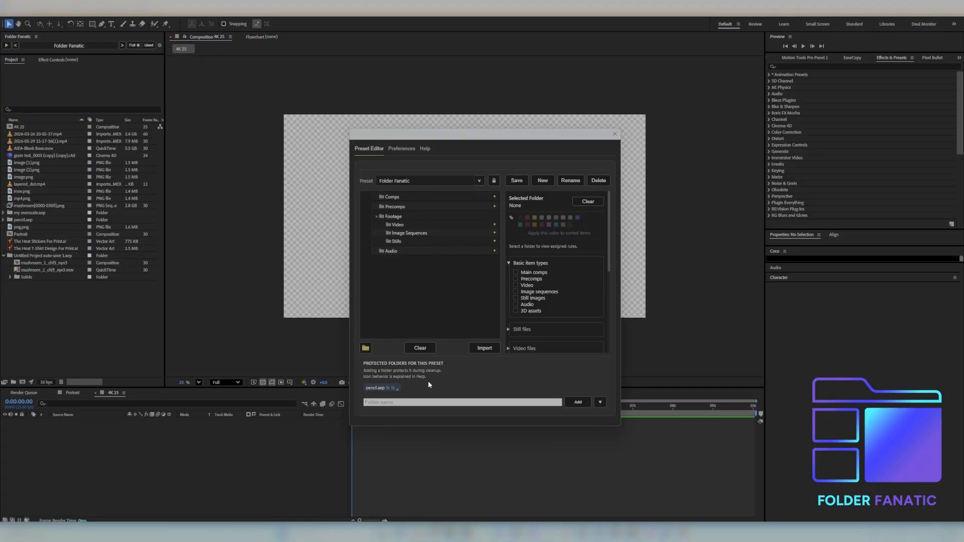
click(388, 388)
click(393, 388)
Step: Remove pencil.aep from the preset's protected folders and disable per-preset protected folders in the preferences
click(401, 149)
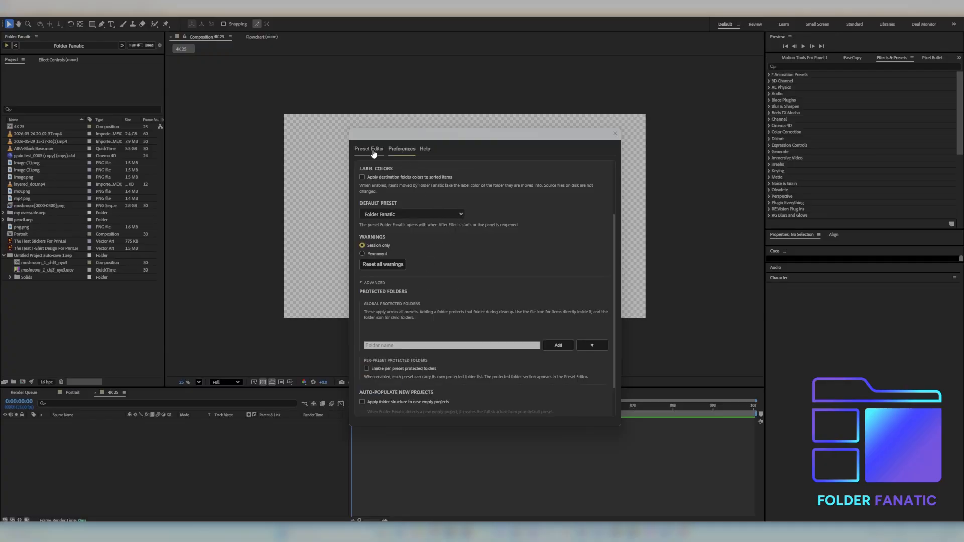
click(365, 369)
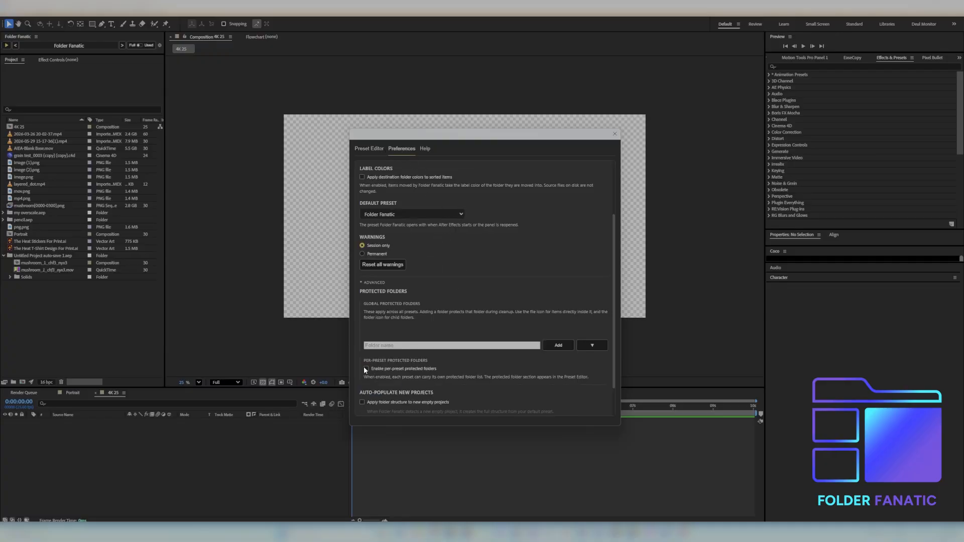
click(369, 149)
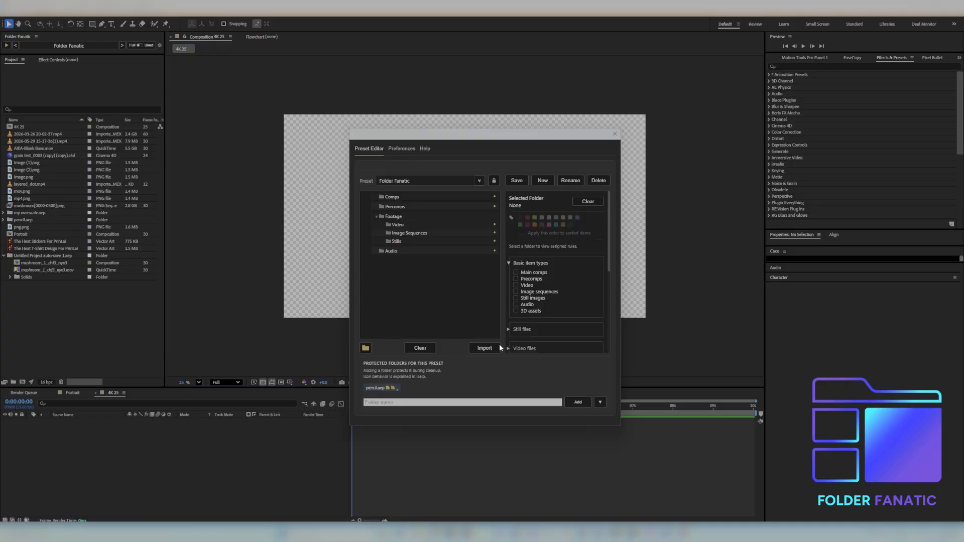
click(398, 388)
click(402, 149)
click(367, 149)
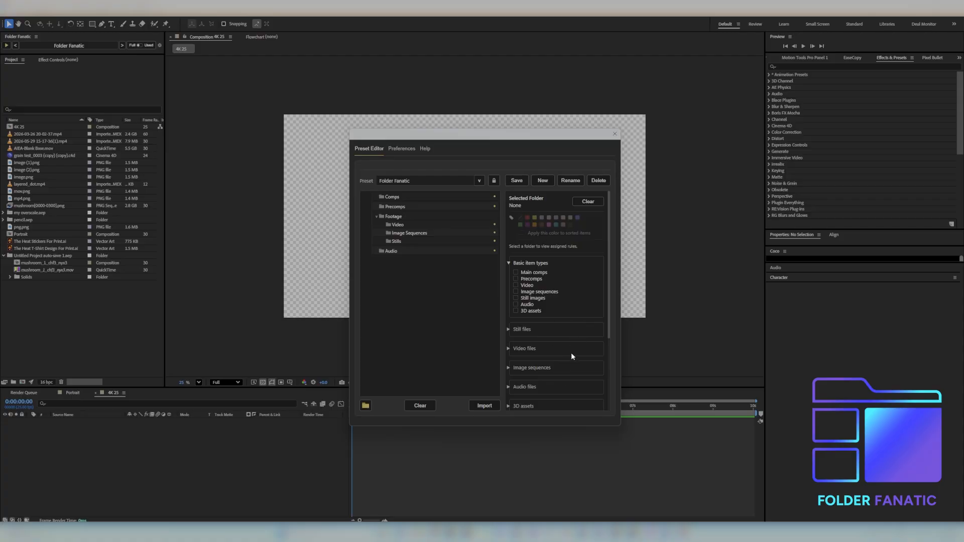
Step: Examine the rules assigned to the Comps, Precomps, Footage, Video, Image Sequences, Stills and Audio folders
click(486, 197)
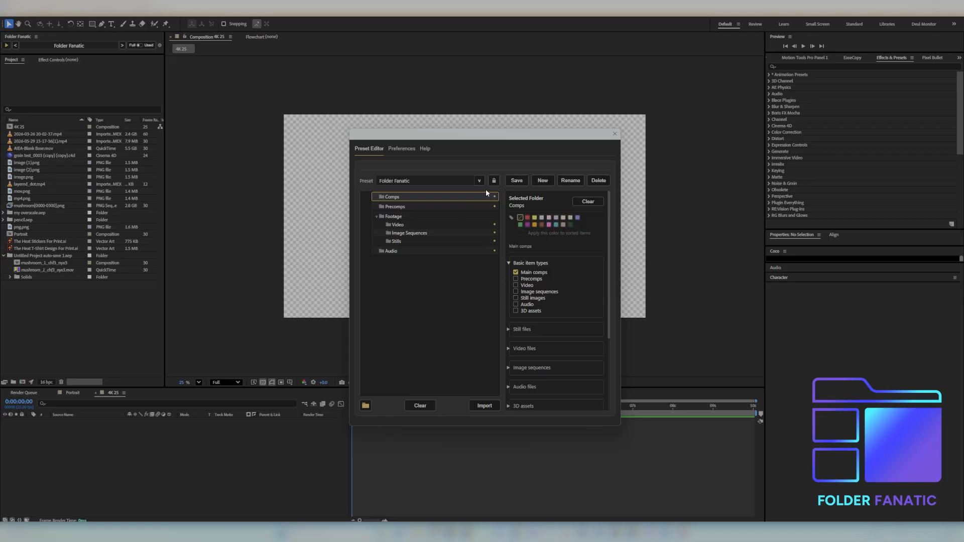
click(396, 207)
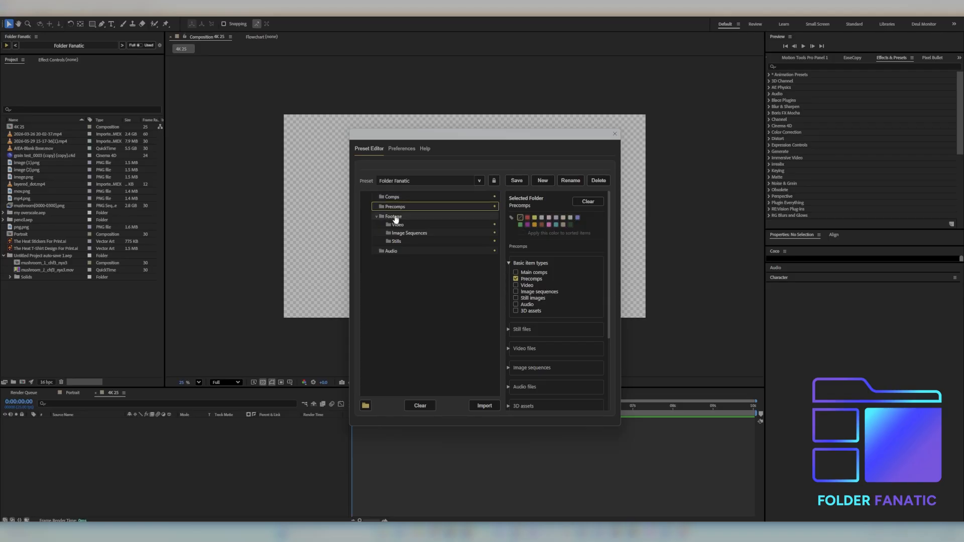
click(394, 219)
click(396, 225)
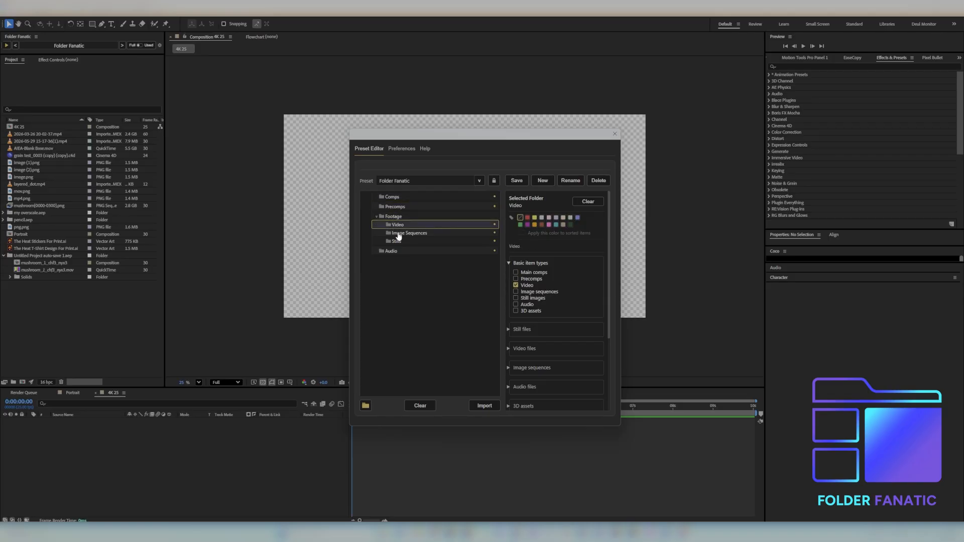
click(397, 234)
click(395, 243)
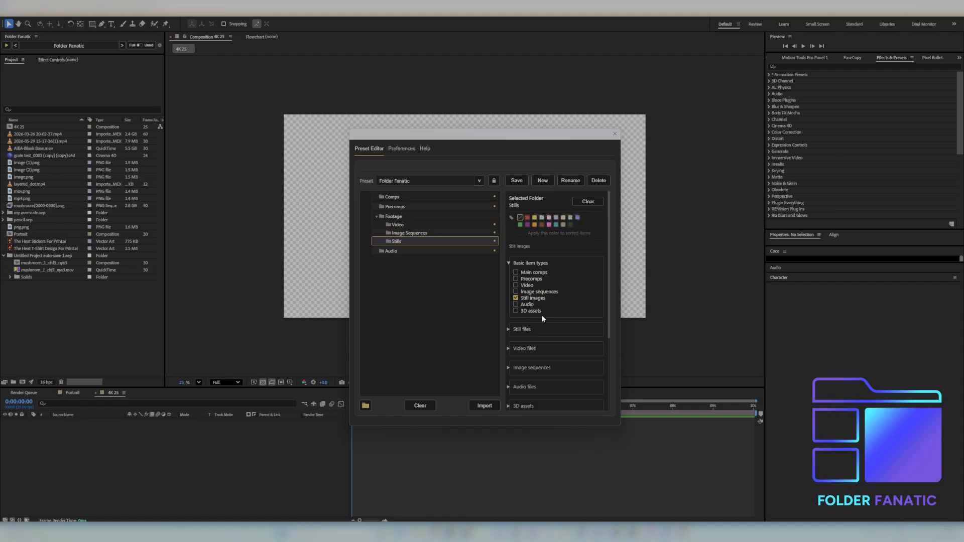
click(393, 251)
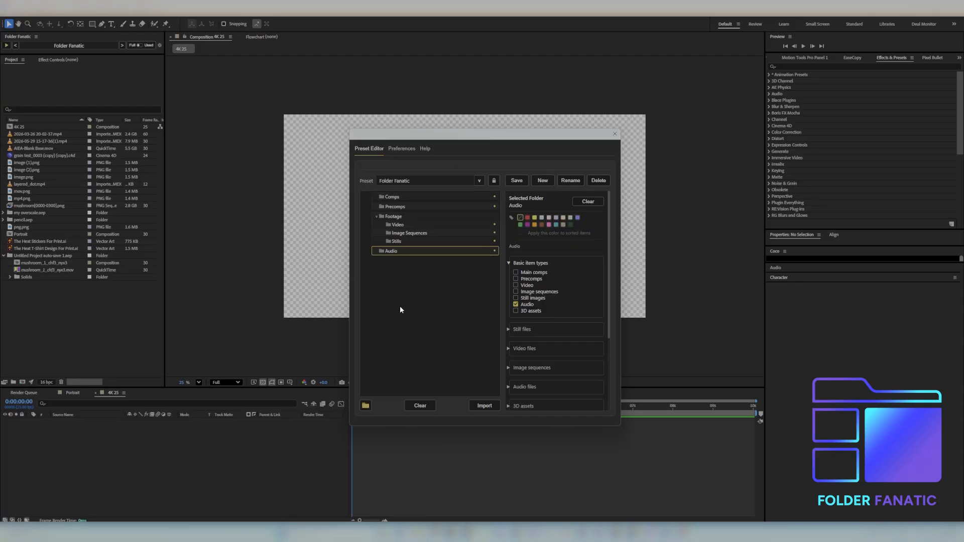
Step: Add one new folder inside Audio and one at the top level, and move Stills to the top level
click(366, 406)
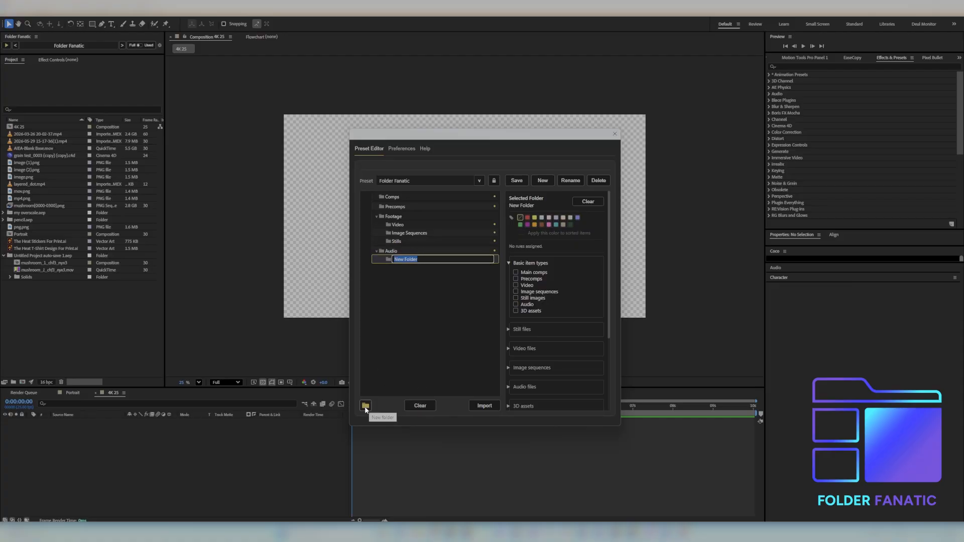
drag(367, 406, 391, 274)
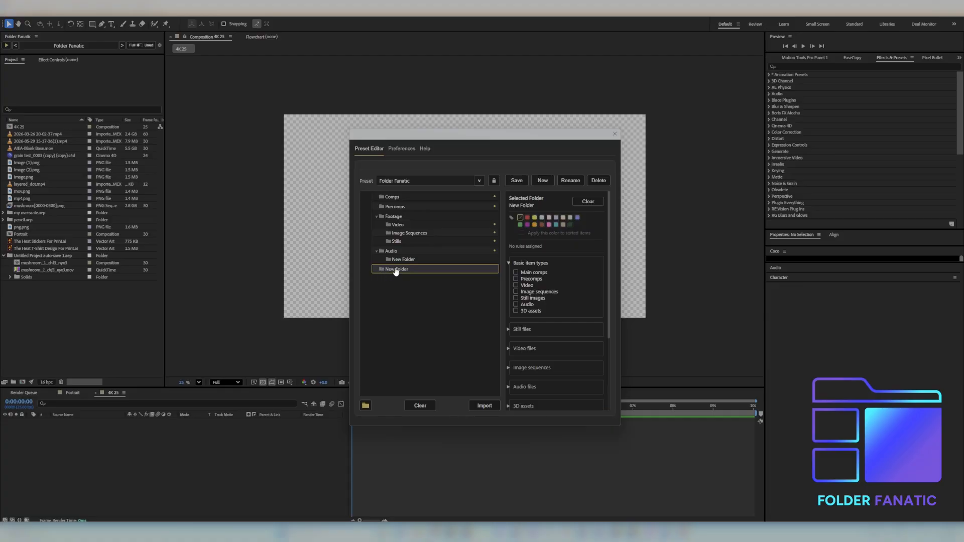
double_click(393, 272)
drag(396, 241, 402, 294)
Step: Nest the new top-level folder inside Stills and rename it AI
drag(387, 263, 389, 270)
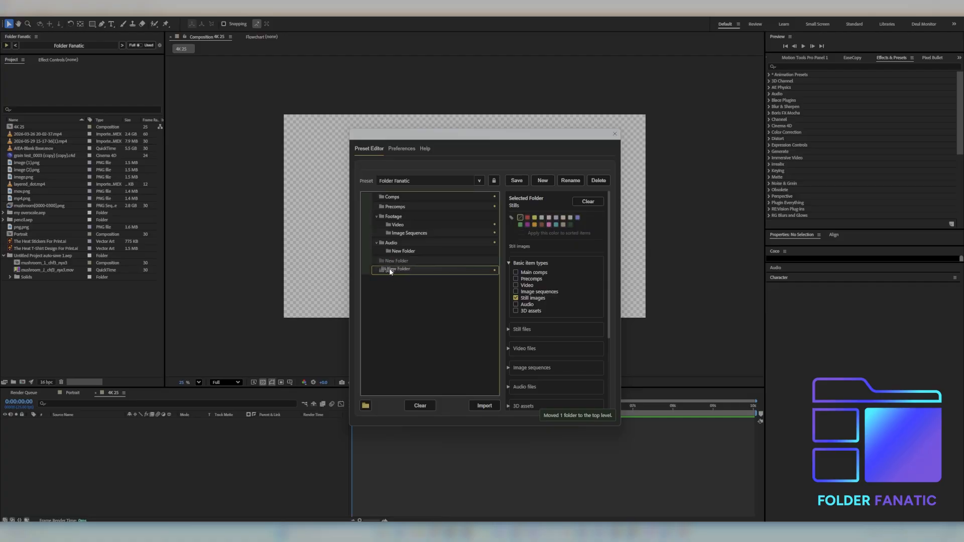
double_click(396, 270)
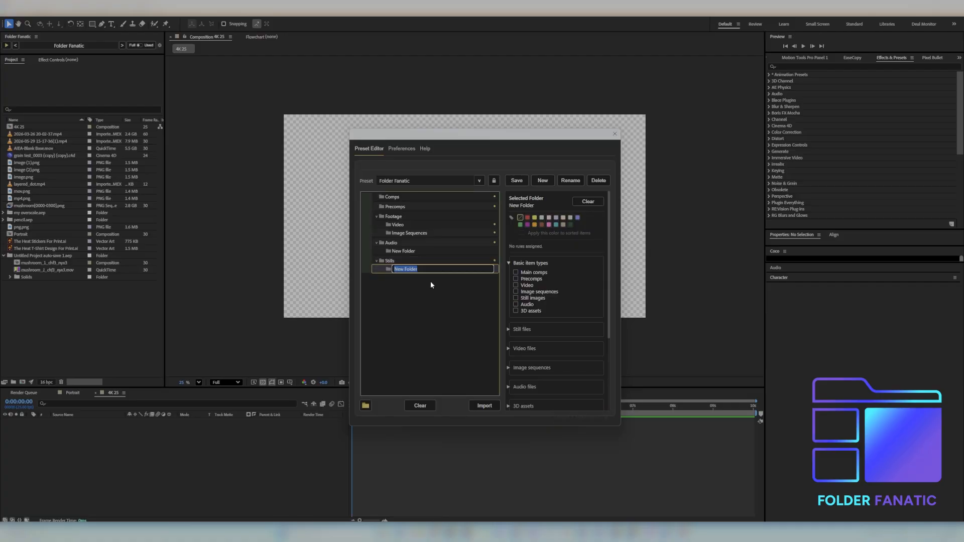
text(AI)
key(Return)
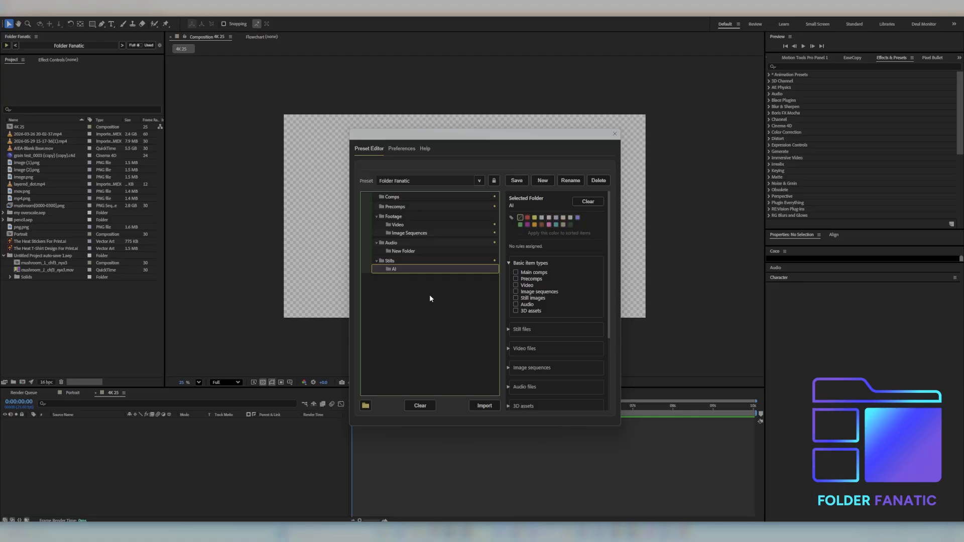
Step: Add two more folders directly inside the Stills folder, alongside AI
click(390, 261)
click(366, 405)
click(366, 404)
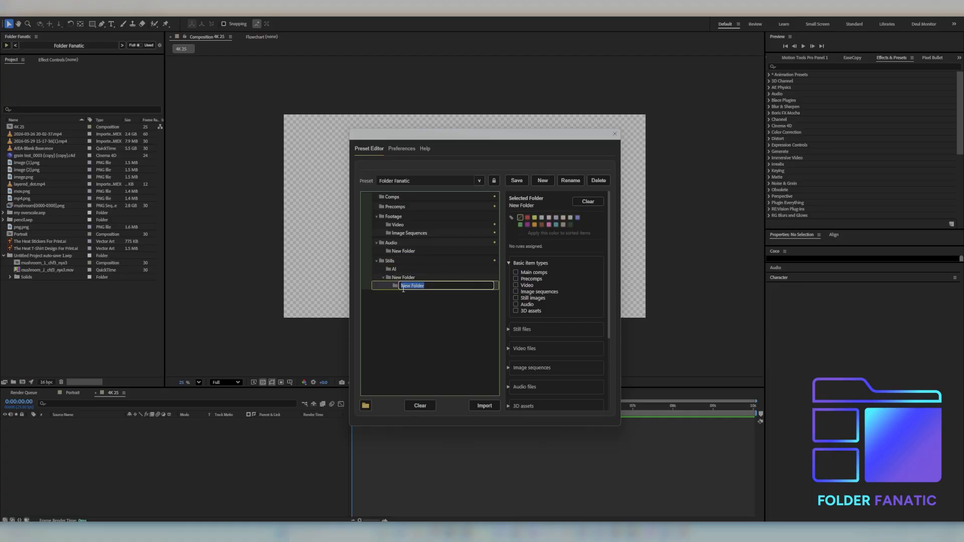
drag(402, 286, 393, 261)
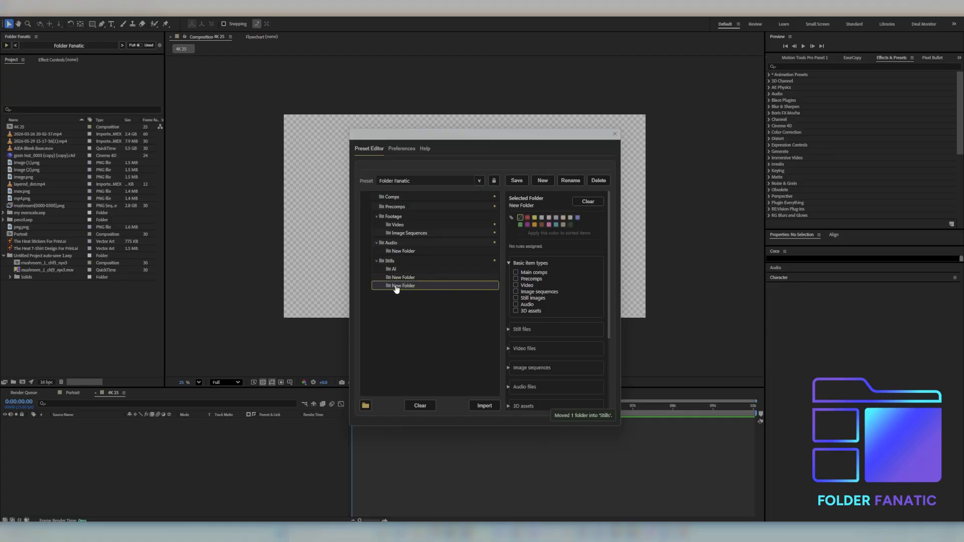
Step: Rename the two new subfolders of Stills as PSD and Stills
double_click(401, 279)
text(P)
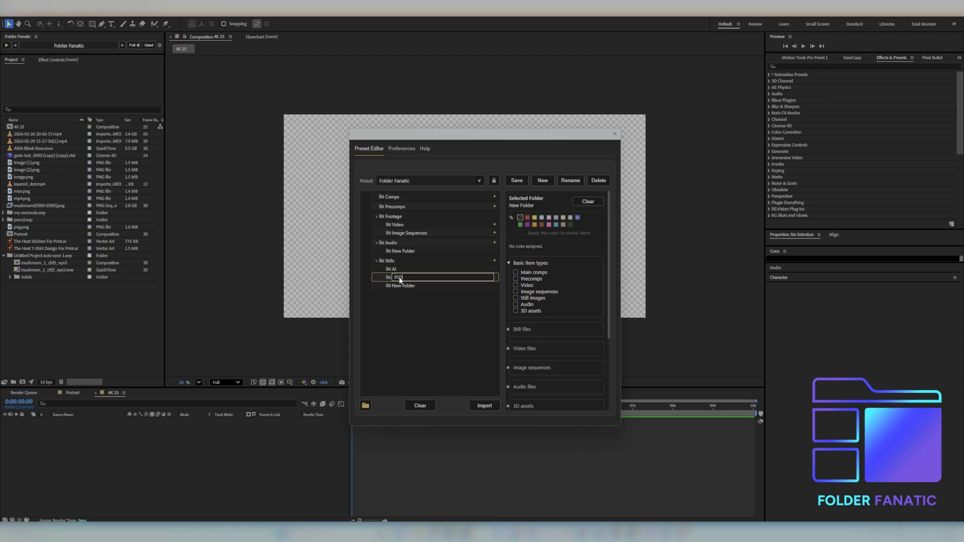
text(SD)
key(Return)
double_click(401, 286)
text(Stills)
key(Return)
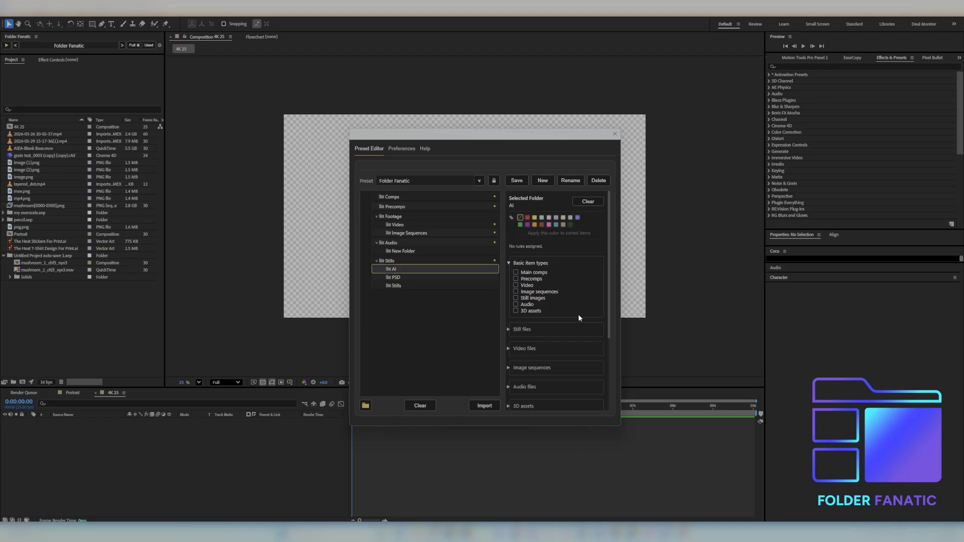
Step: Assign the AI still file rule to the AI folder
click(508, 329)
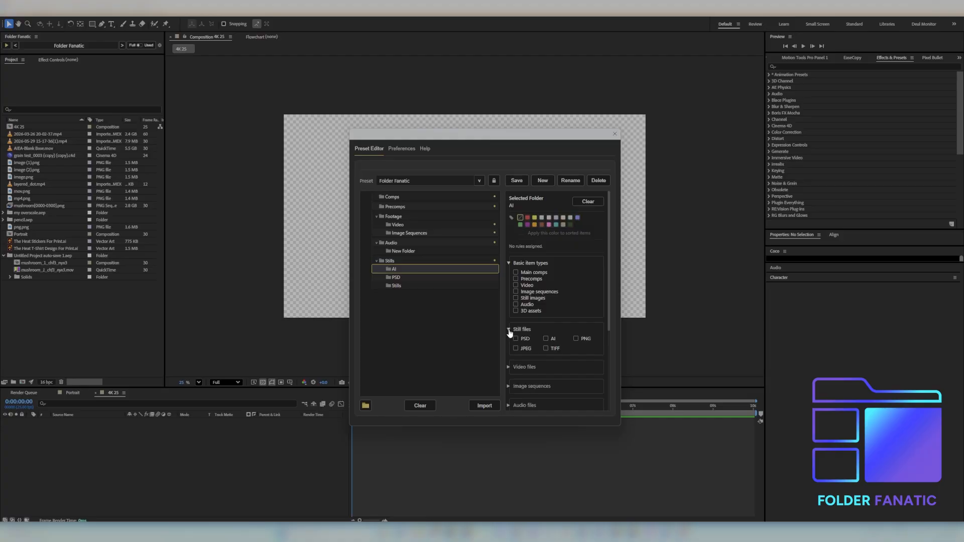
click(546, 340)
Step: Set the rule visibility preferences to show all rule controls in the preset editor
click(402, 150)
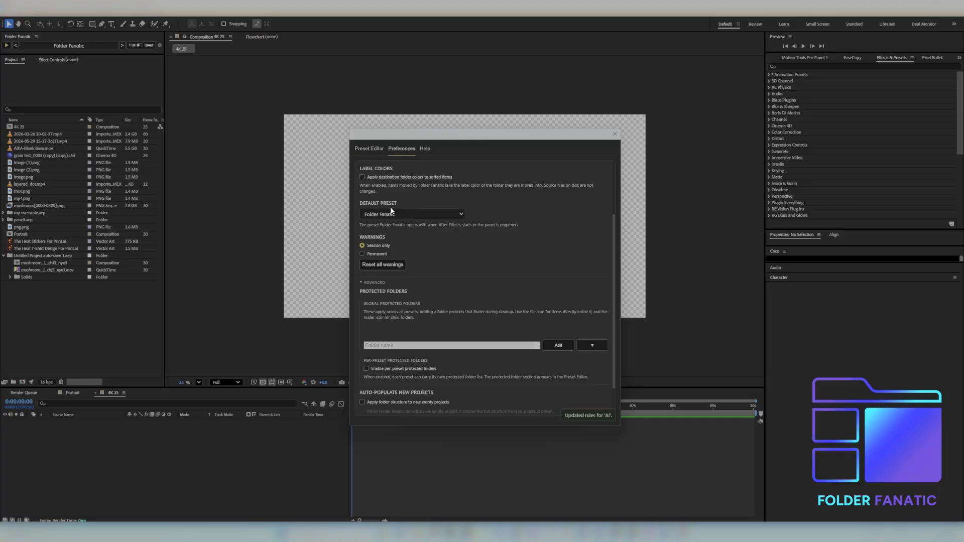
click(402, 153)
scroll(403, 173, down, 1)
scroll(403, 173, up, 2)
click(374, 174)
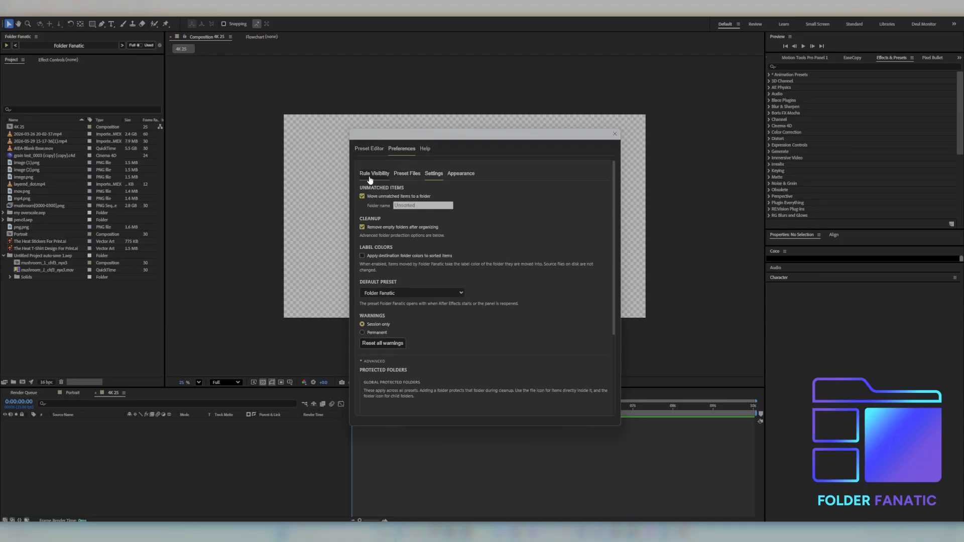
click(432, 219)
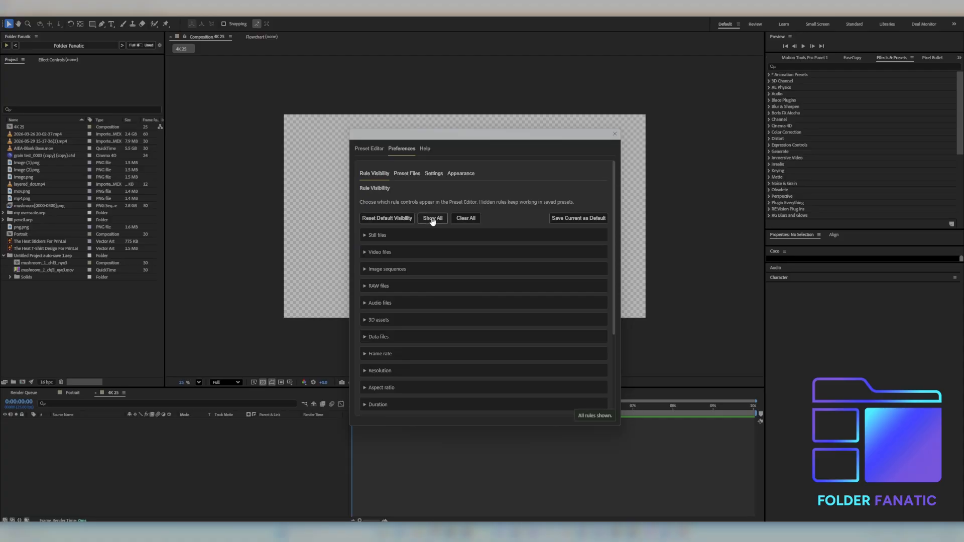
Step: Assign the PSB still file rule to the PSD folder and the Still images type to the Stills subfolder
click(366, 151)
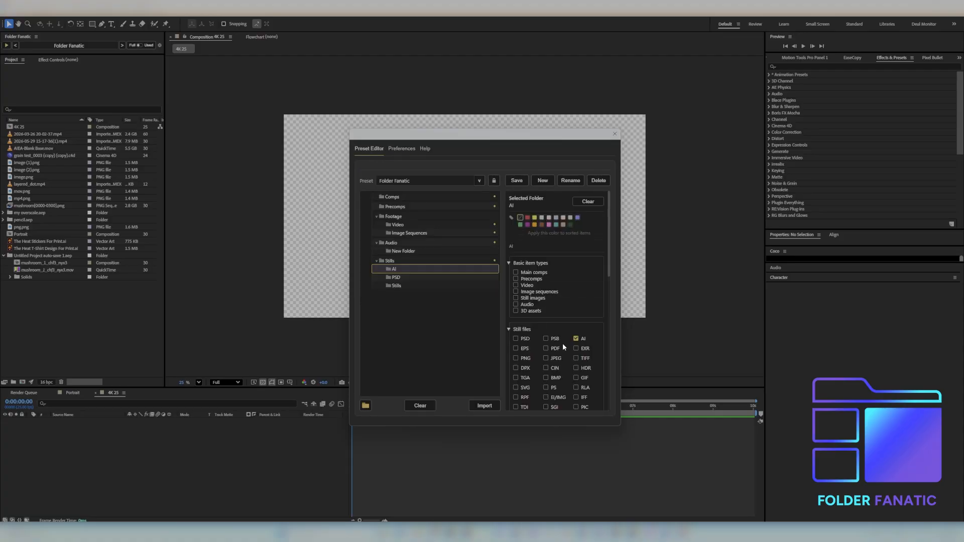
click(394, 277)
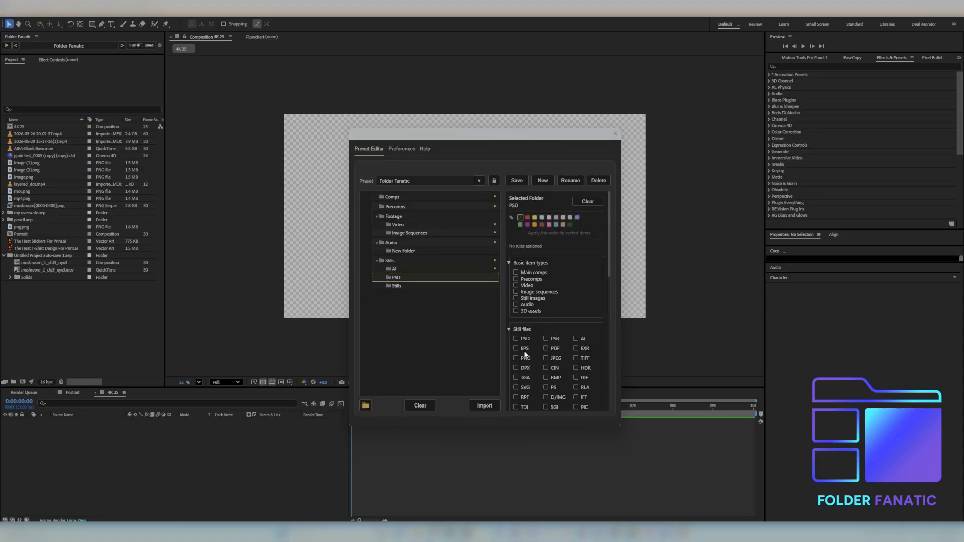
click(546, 338)
click(402, 285)
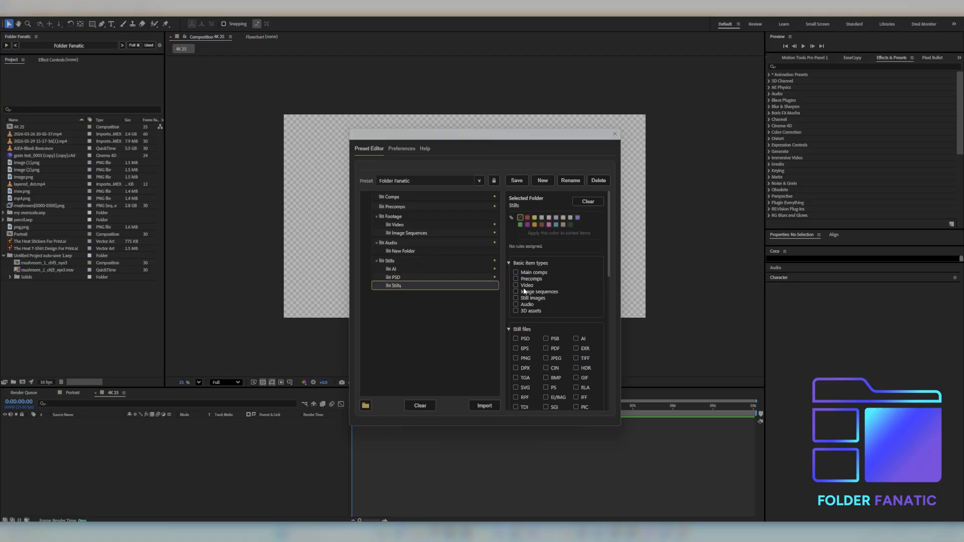
click(532, 299)
Step: For the parent Stills folder, examine the available still, video, image sequence and RAW file format rules
click(391, 261)
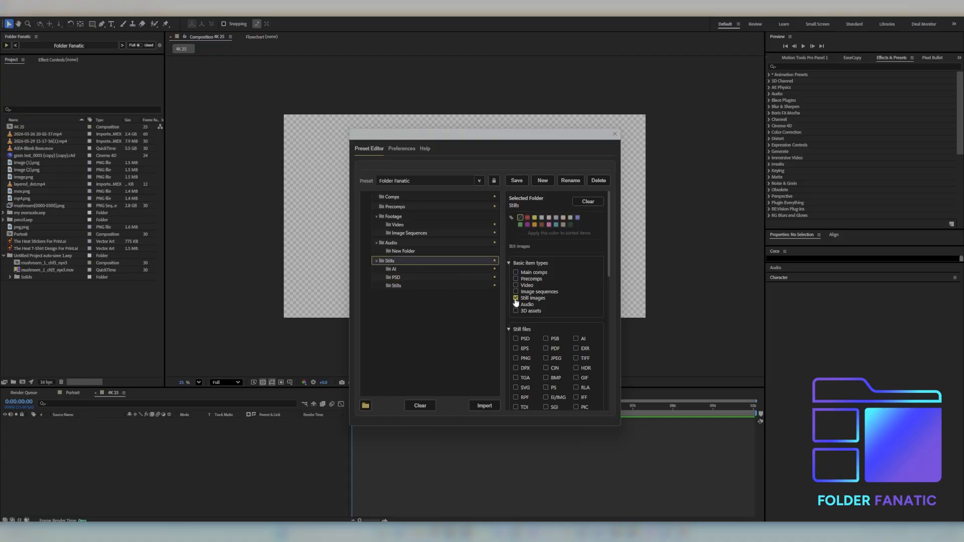
scroll(574, 293, down, 3)
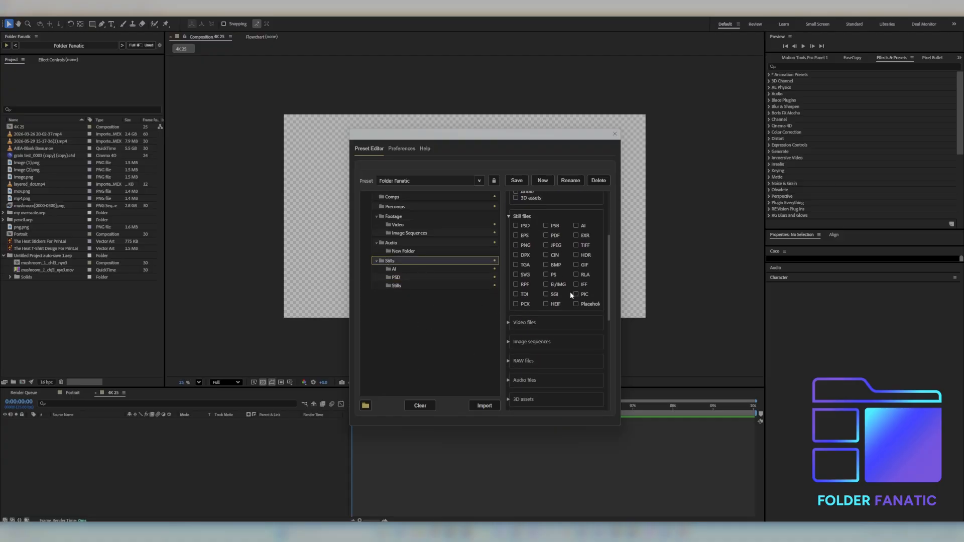
click(508, 323)
scroll(569, 315, down, 2)
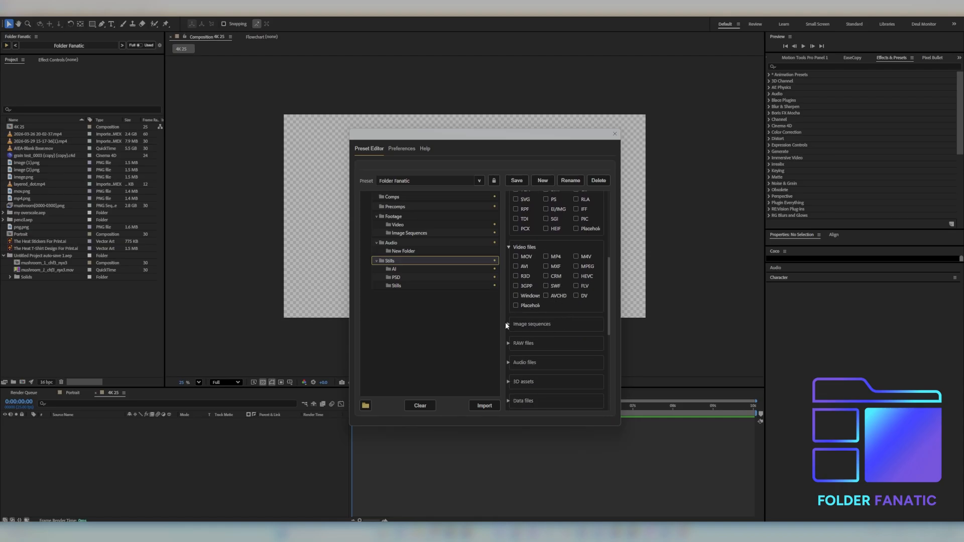
click(511, 325)
scroll(529, 343, down, 4)
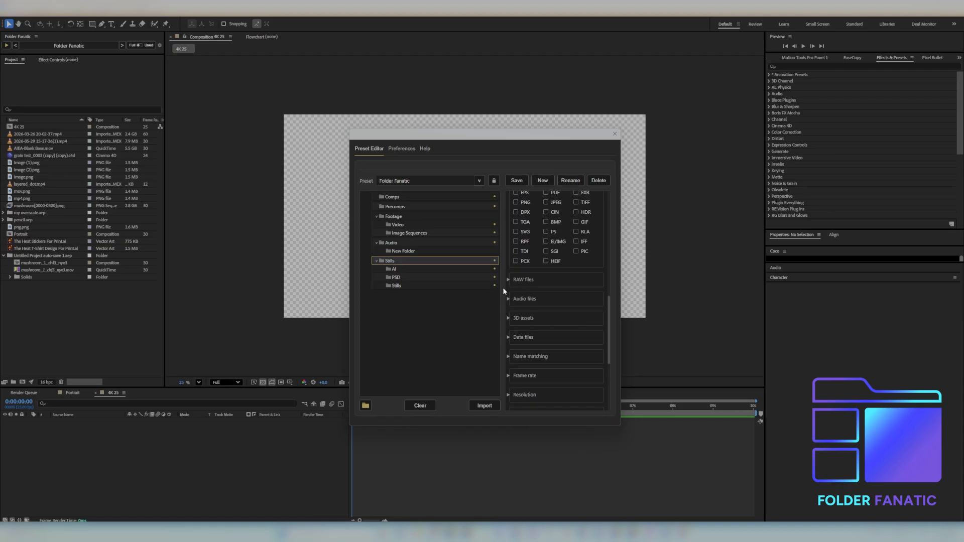
click(508, 280)
scroll(508, 266, down, 1)
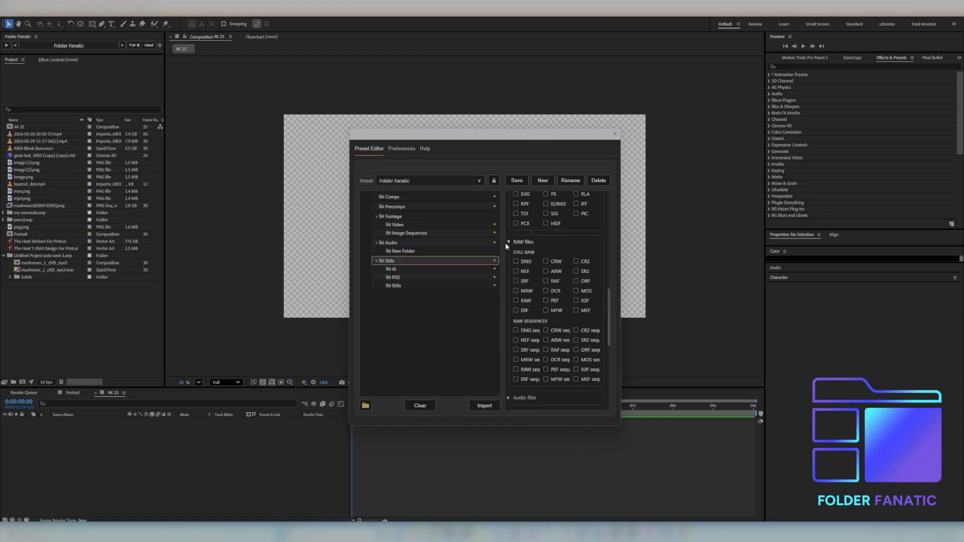
click(510, 243)
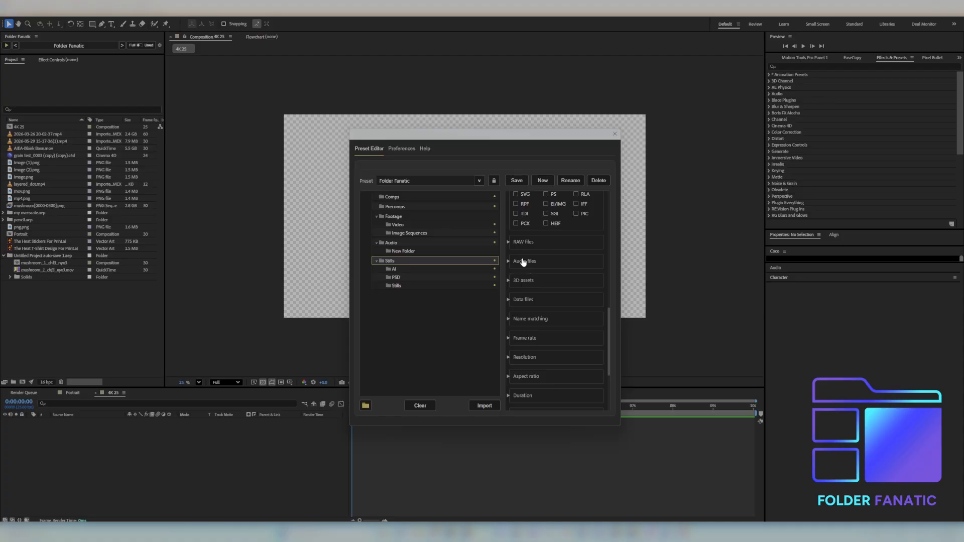
Step: Examine the rule options for audio files, 3D assets, data files and name matching
click(508, 266)
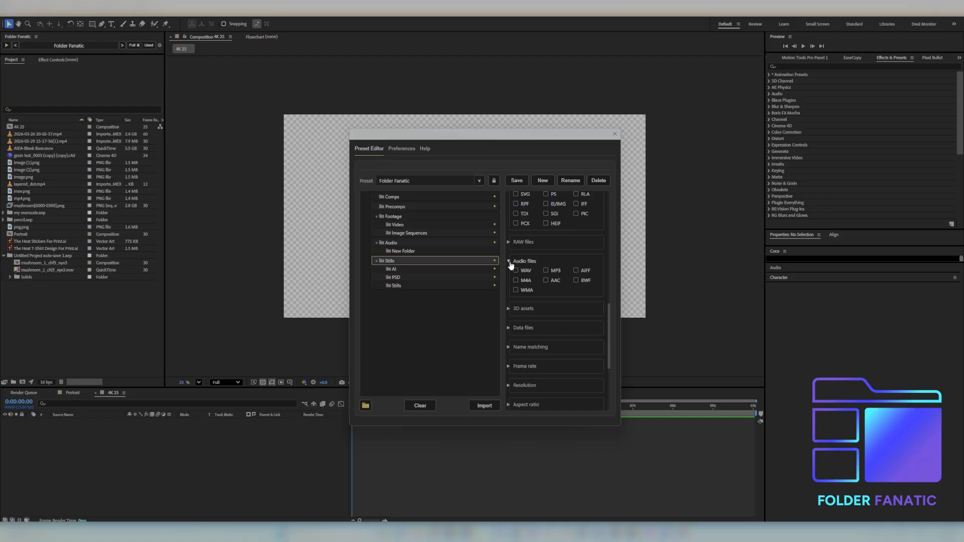
click(511, 265)
click(511, 280)
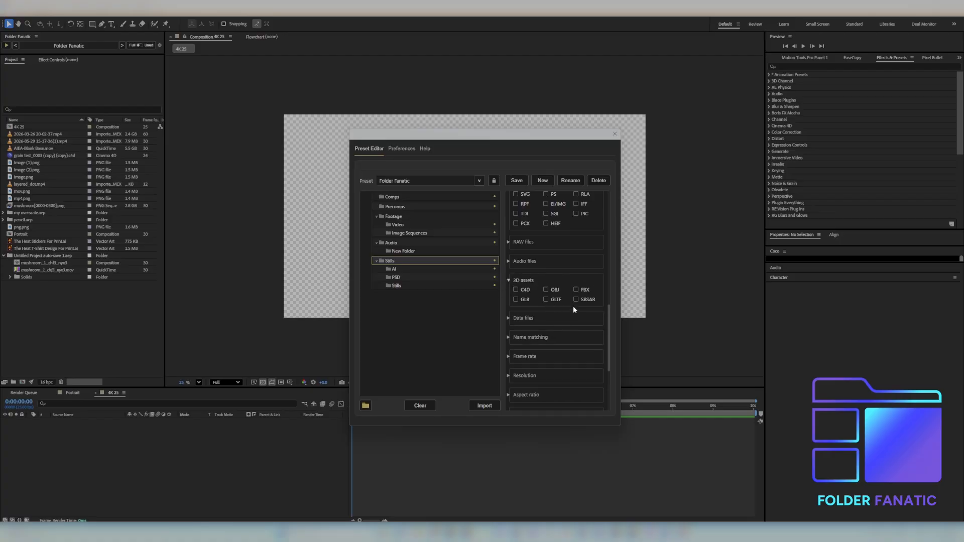
click(510, 282)
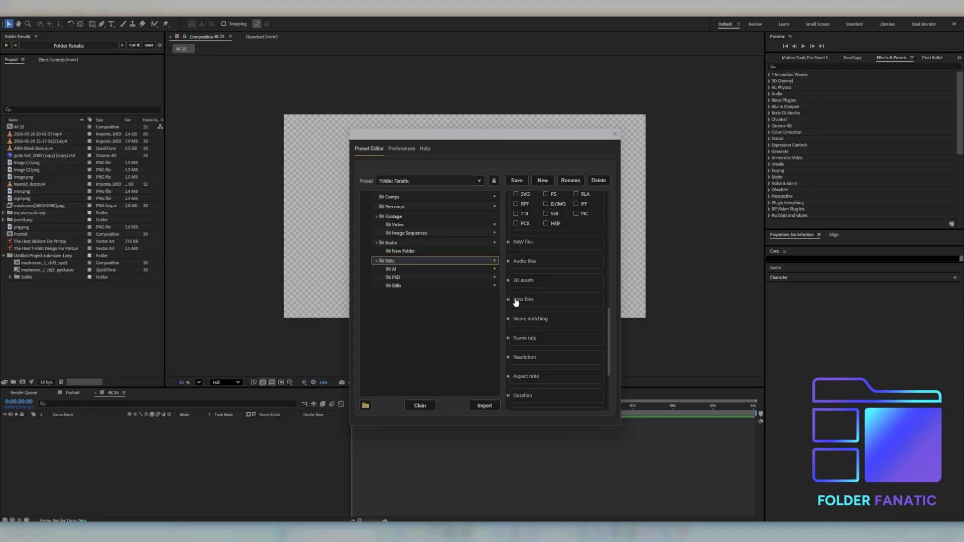
click(510, 300)
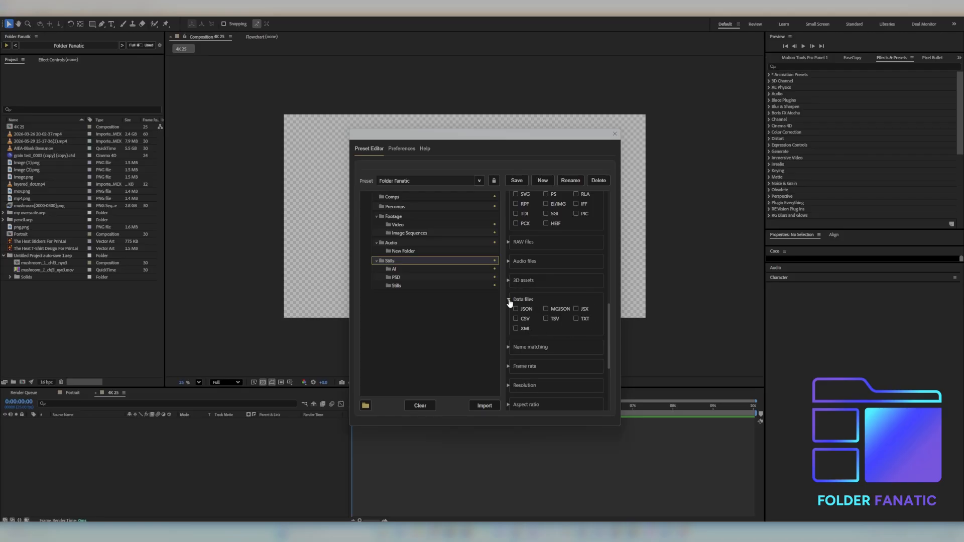
click(510, 300)
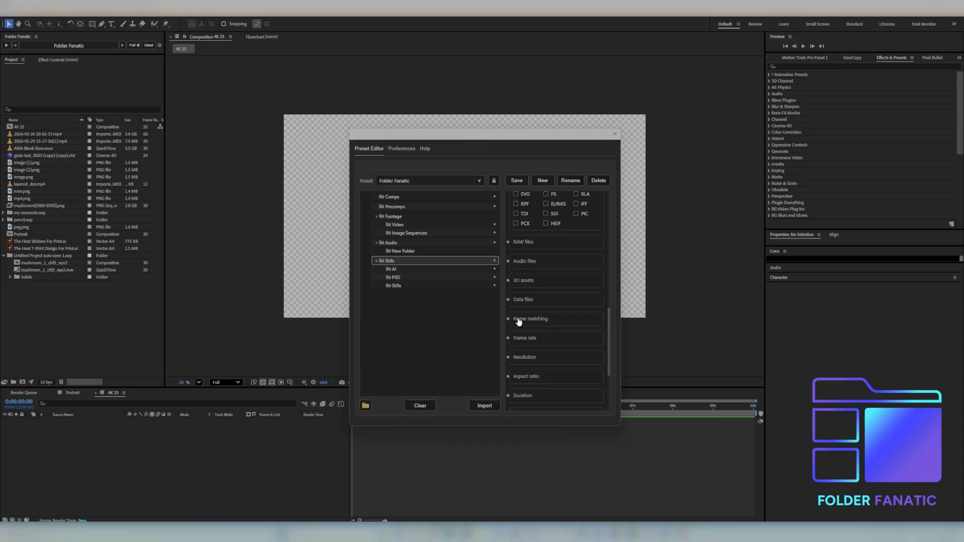
scroll(532, 358, up, 1)
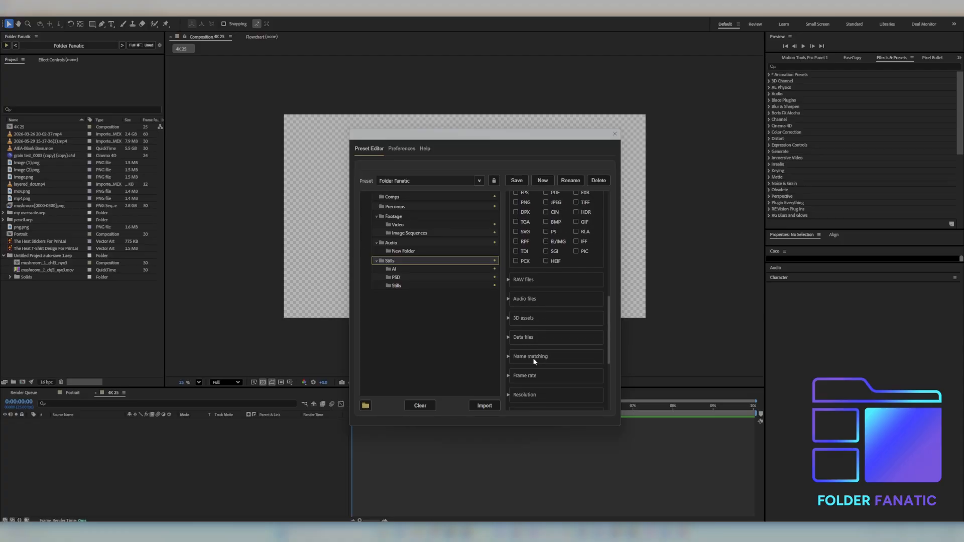
click(508, 357)
Step: Rename the new folder inside Audio as VO and assign it the Audio item type
double_click(404, 252)
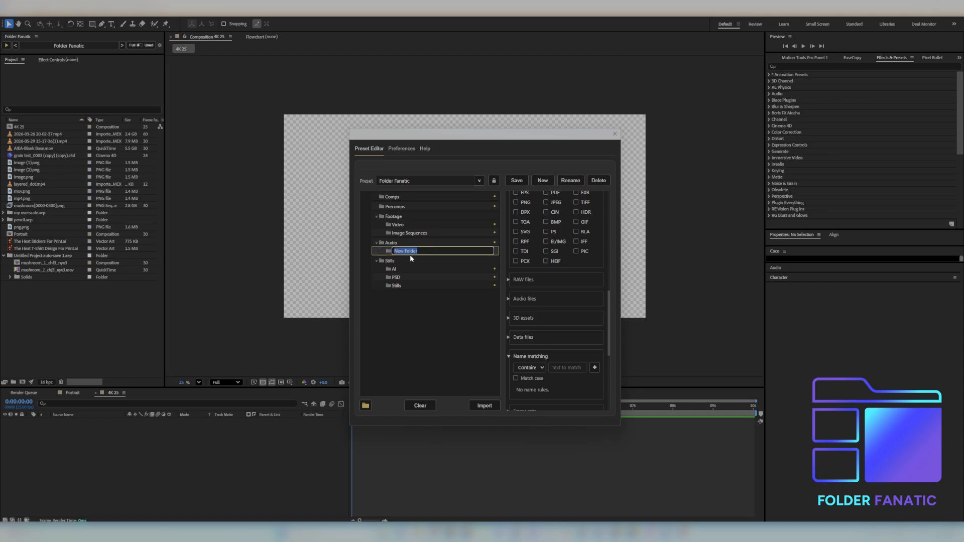
text(Vo)
key(BackSpace)
text(O)
scroll(562, 243, up, 5)
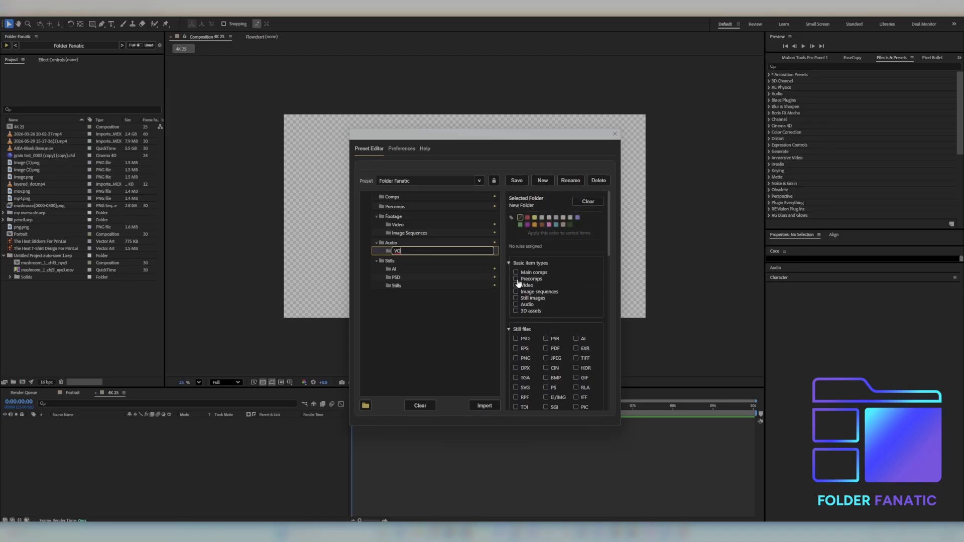
click(516, 304)
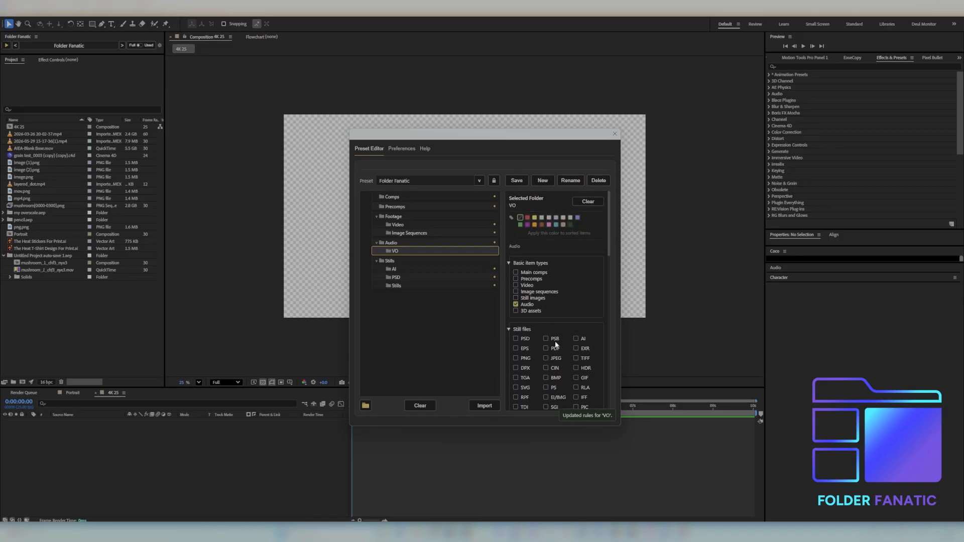
Step: Add a case-matching name rule to the VO folder for items whose name contains "VO"
scroll(552, 342, down, 5)
scroll(547, 342, down, 5)
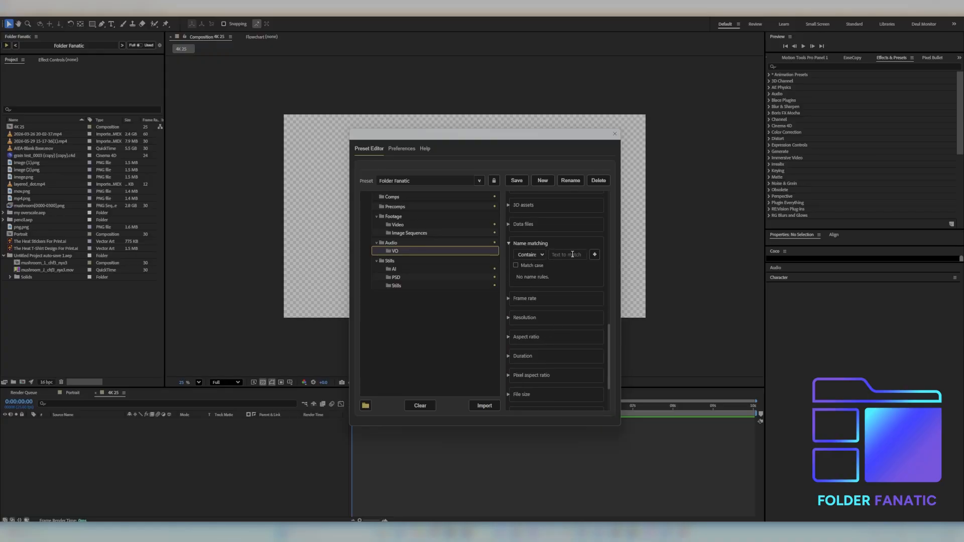
click(556, 256)
text(VO)
click(596, 255)
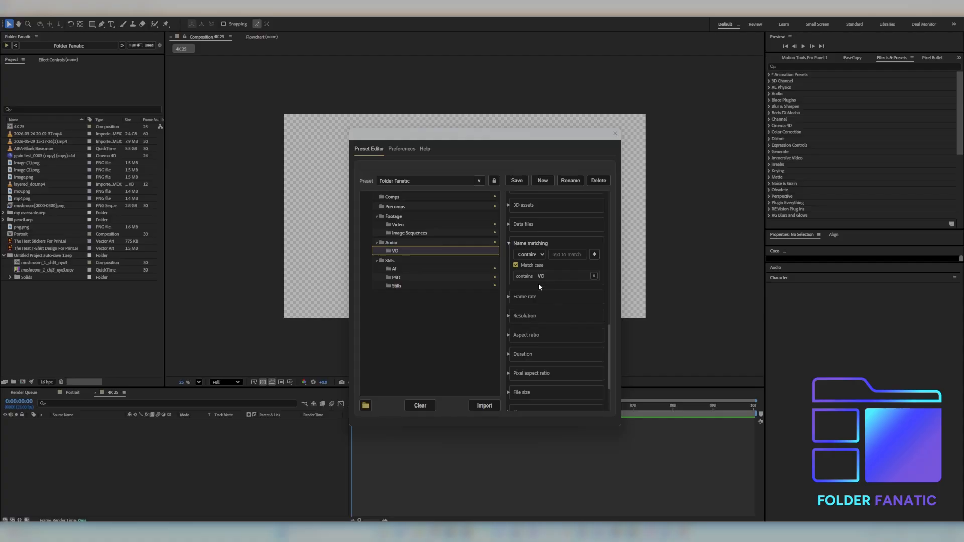
Step: Remove the "contains VO" name rule and enter "VO-" as the text for a Starts with condition
click(541, 254)
click(594, 275)
click(563, 252)
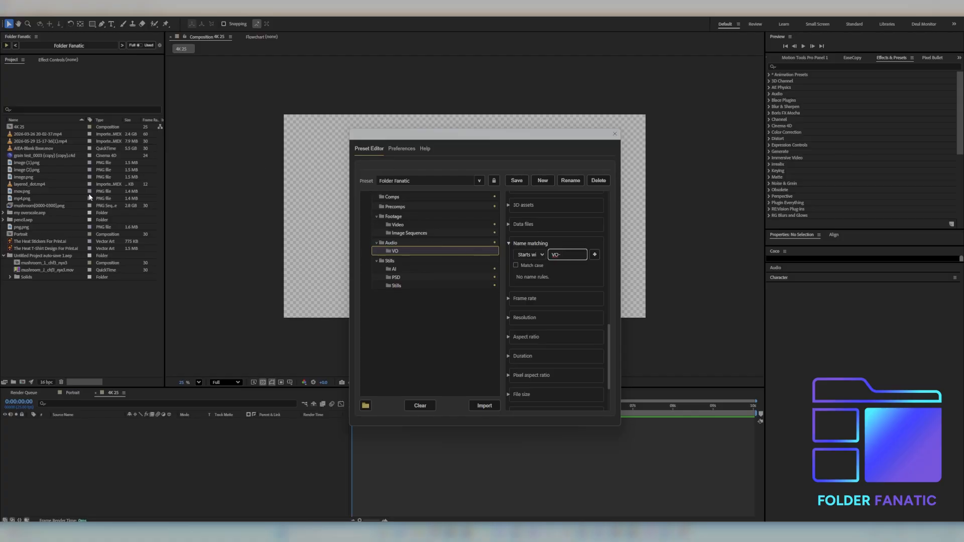
Step: Show the frame rate rules instead of name matching, and load the example preset, discarding the unsaved Folder Fanatic changes
click(556, 243)
click(552, 263)
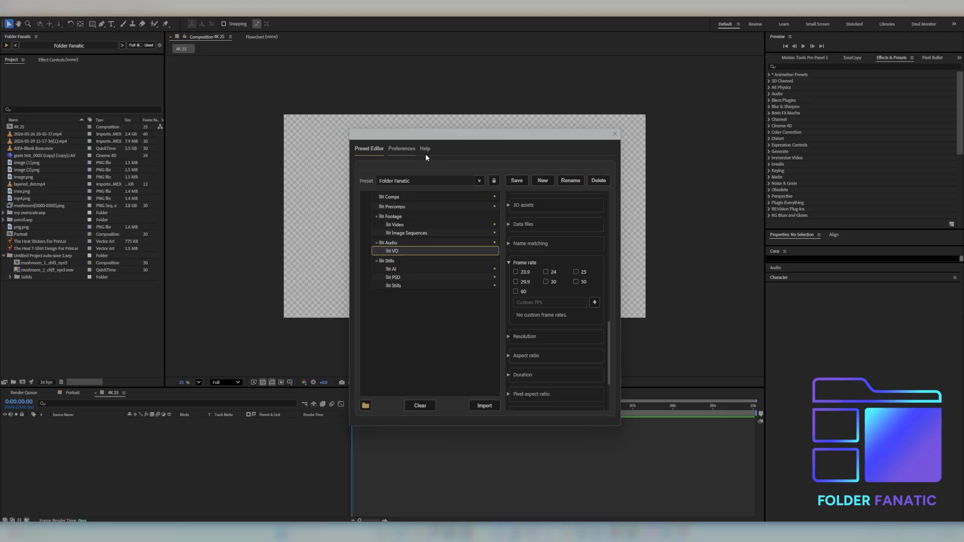
click(480, 181)
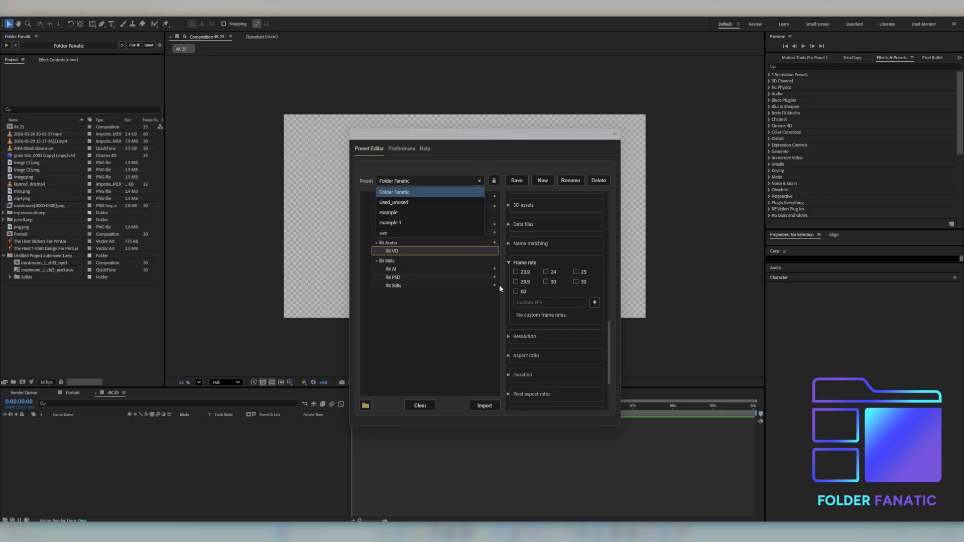
click(397, 212)
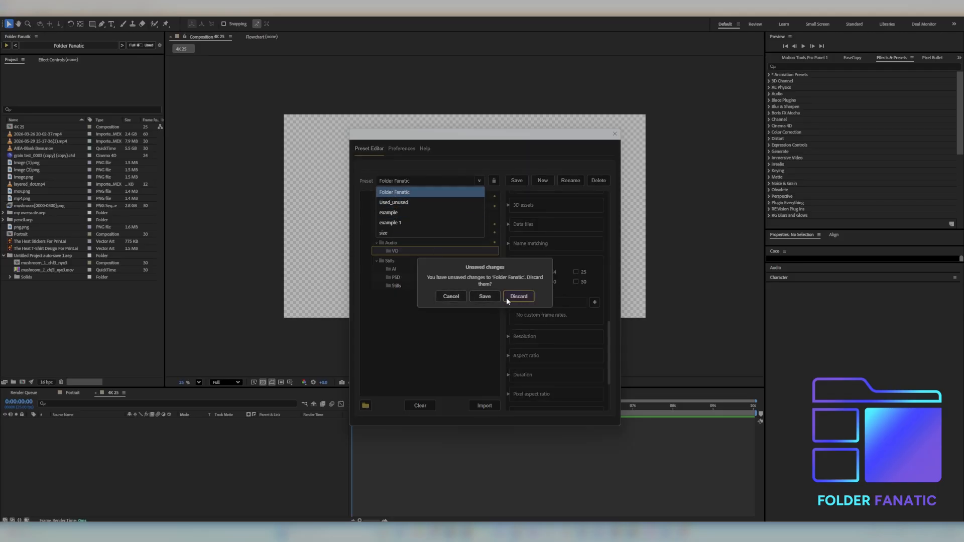
click(508, 297)
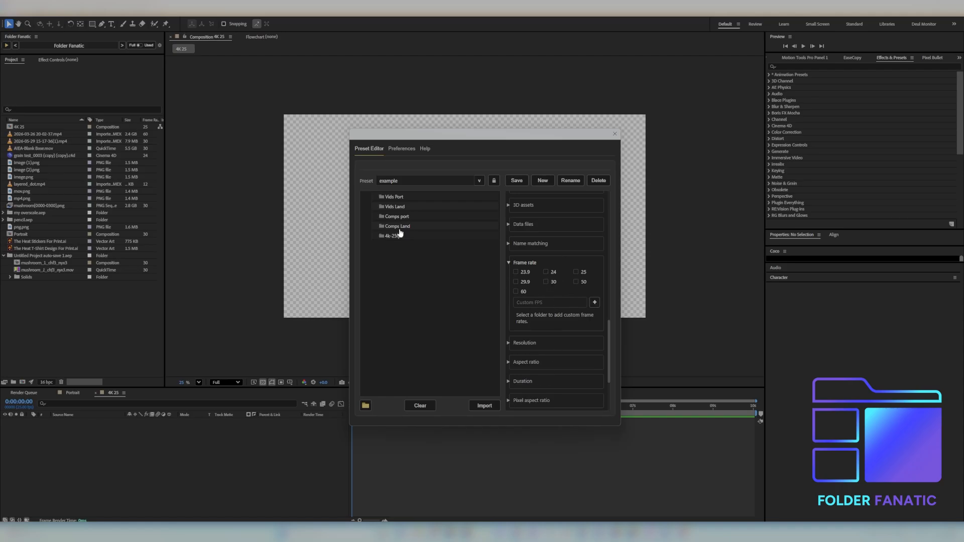
Step: Assign the 25 fps frame rate rule to the Vids Port folder and save the example preset
click(396, 196)
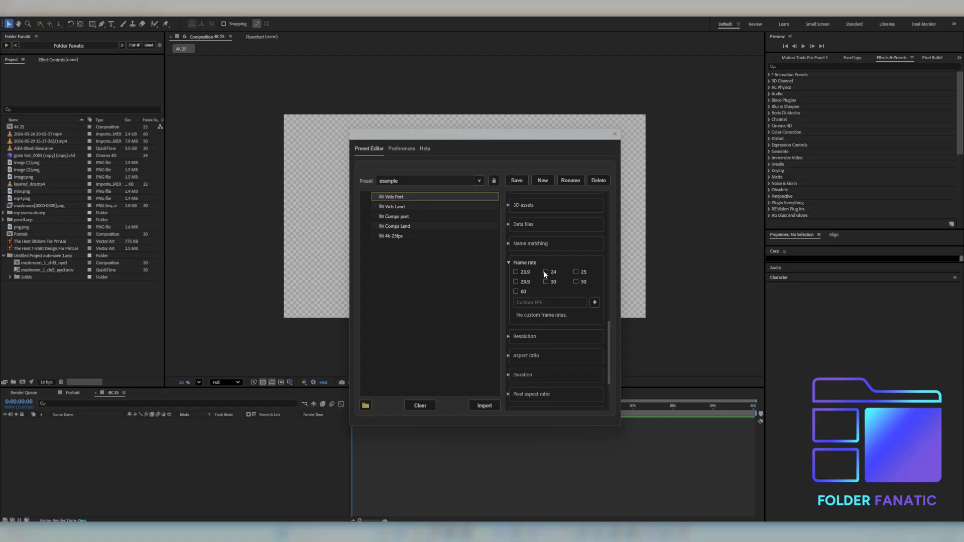
click(577, 272)
scroll(573, 282, up, 5)
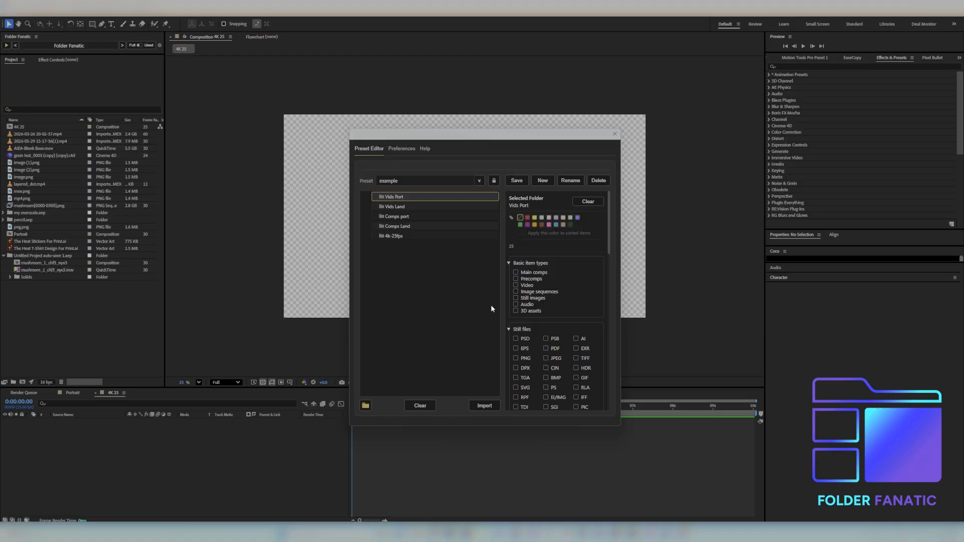
scroll(571, 307, down, 10)
scroll(571, 309, down, 5)
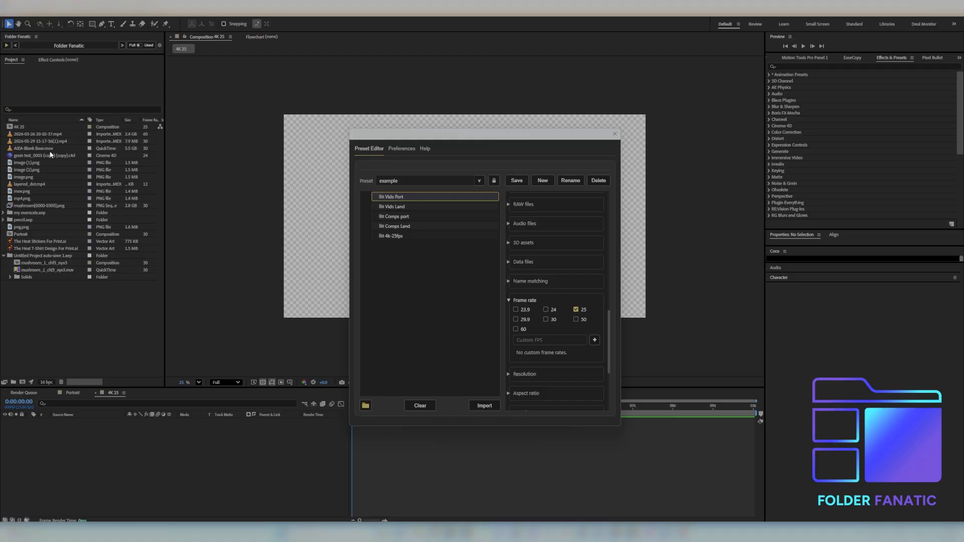
click(517, 180)
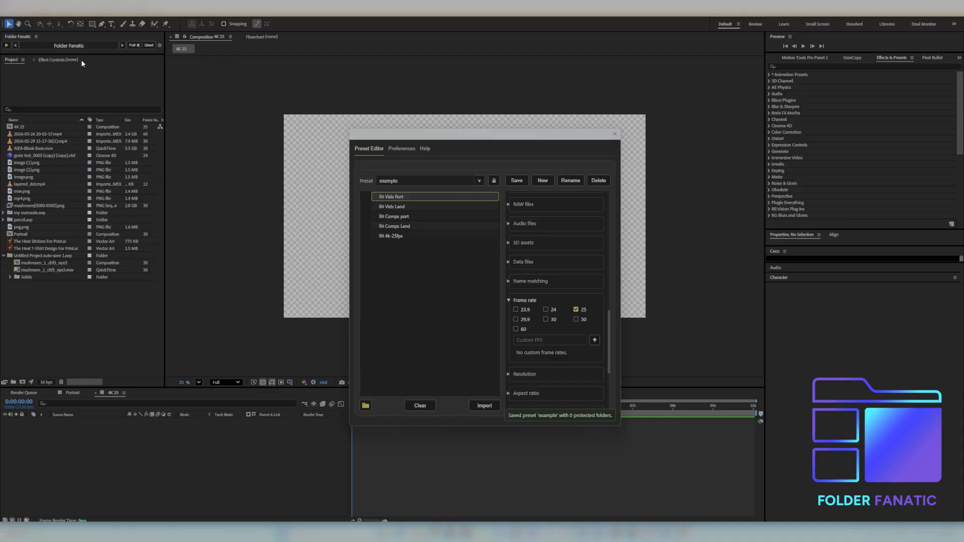
Step: Organize the project with the example preset and check the contents of the 4k-25fps, Vids Port and Unsorted folders
click(16, 45)
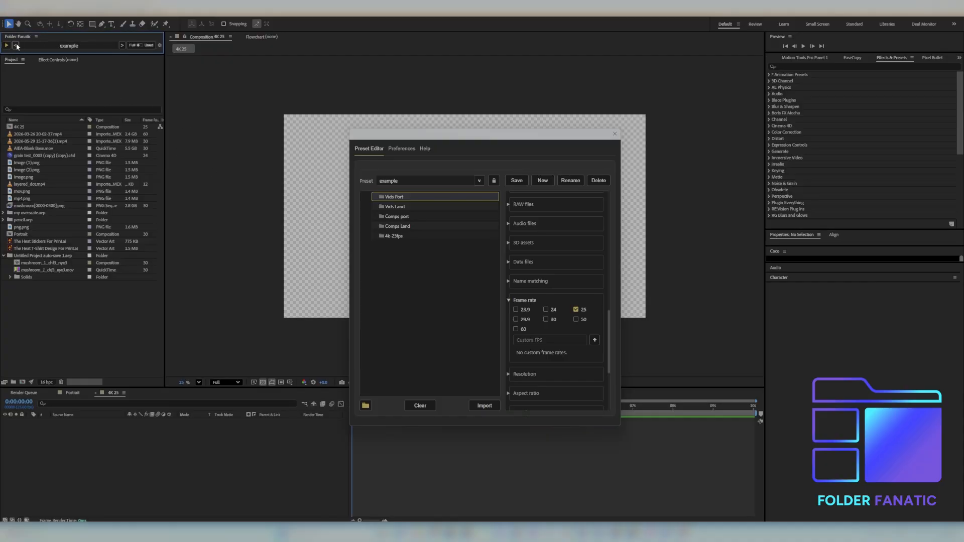
click(7, 45)
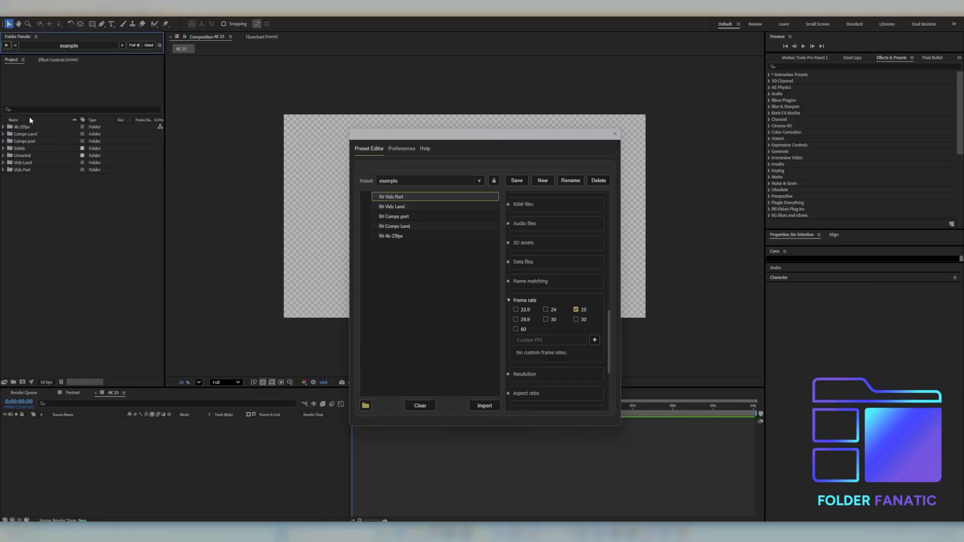
click(3, 127)
click(4, 127)
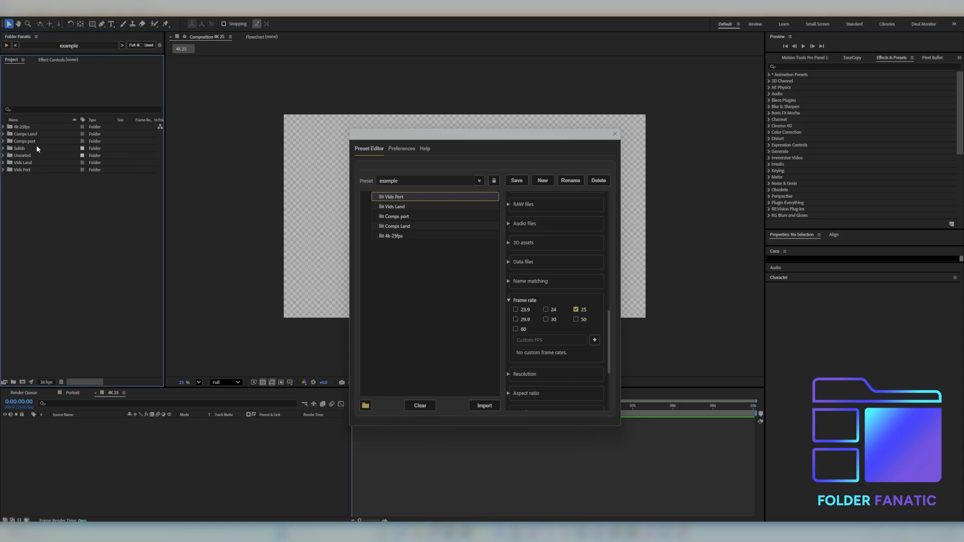
click(4, 169)
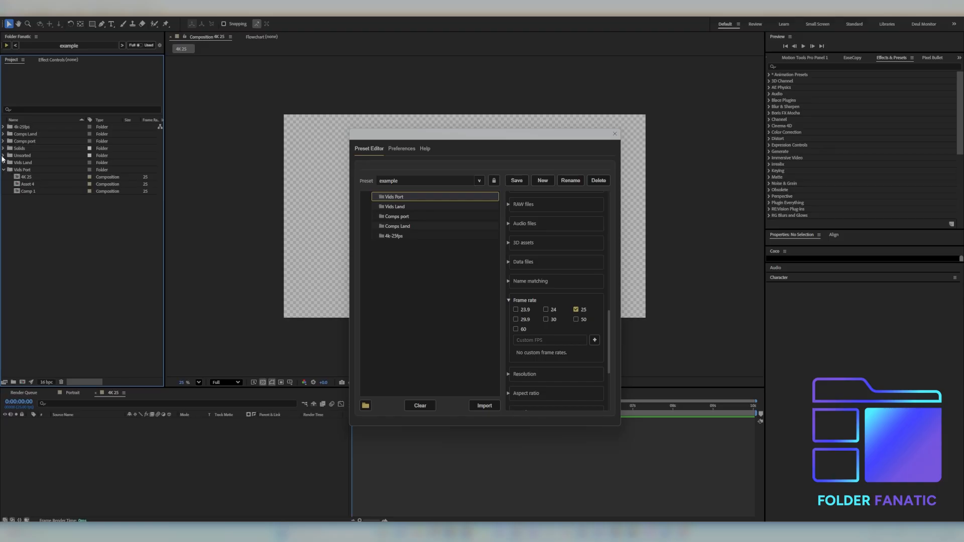
click(3, 155)
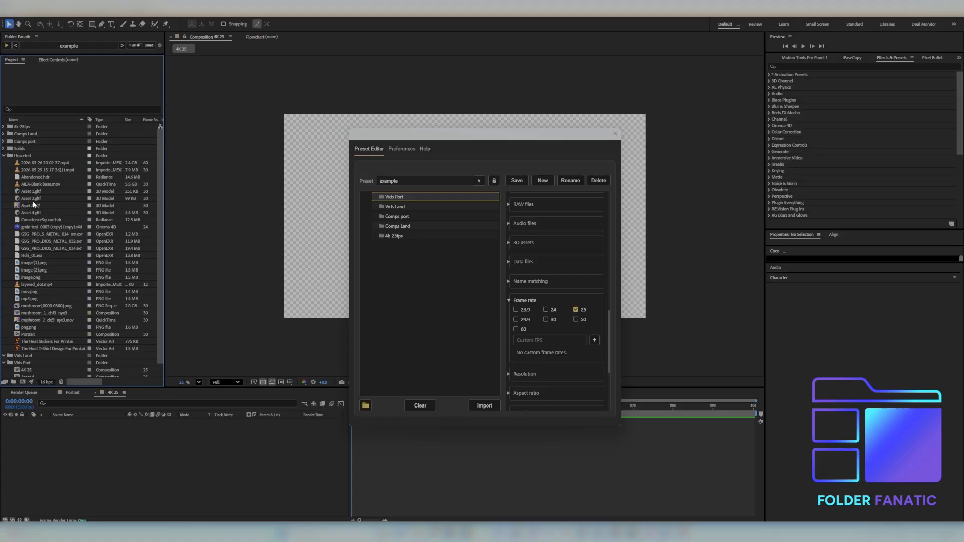
click(3, 155)
Step: Assign the 30 fps frame rate rule to the Vids Land folder, save the example preset and organize the project with it
click(394, 208)
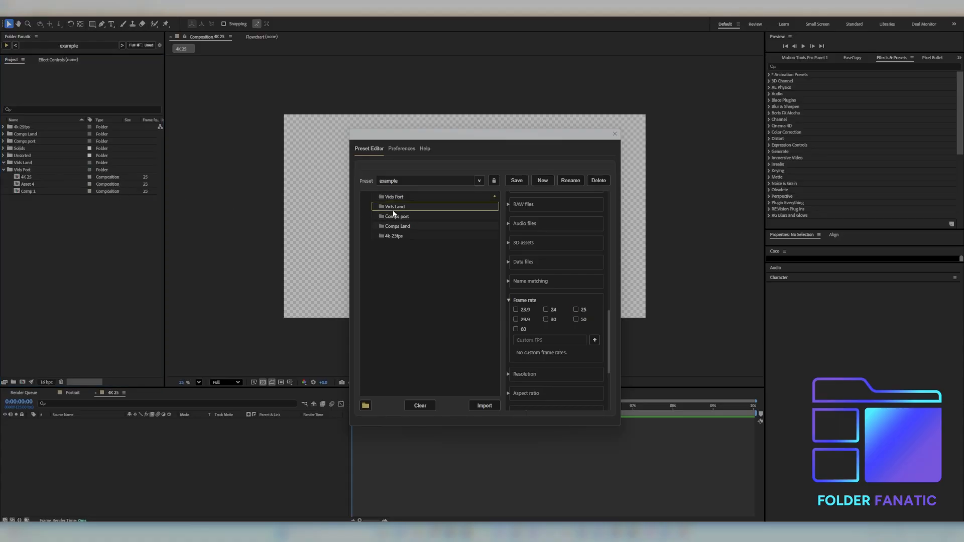
click(546, 320)
click(517, 181)
click(7, 44)
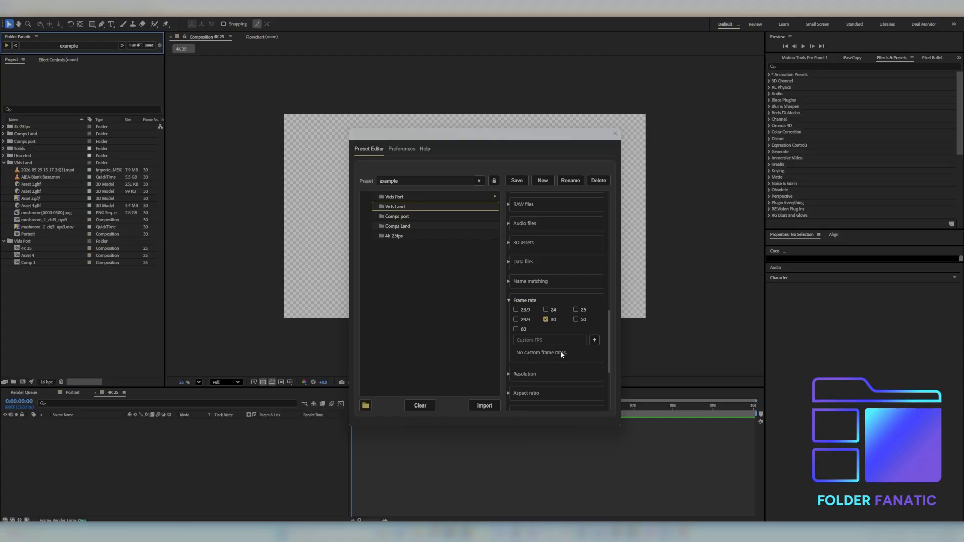
Step: Show the available resolution and aspect ratio rules for the Vids Land folder
click(509, 375)
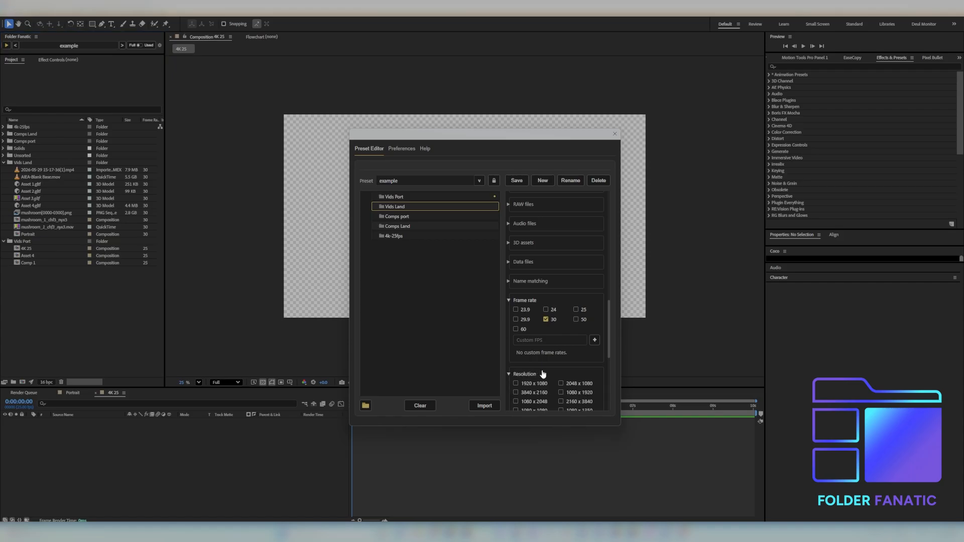
scroll(556, 358, down, 1)
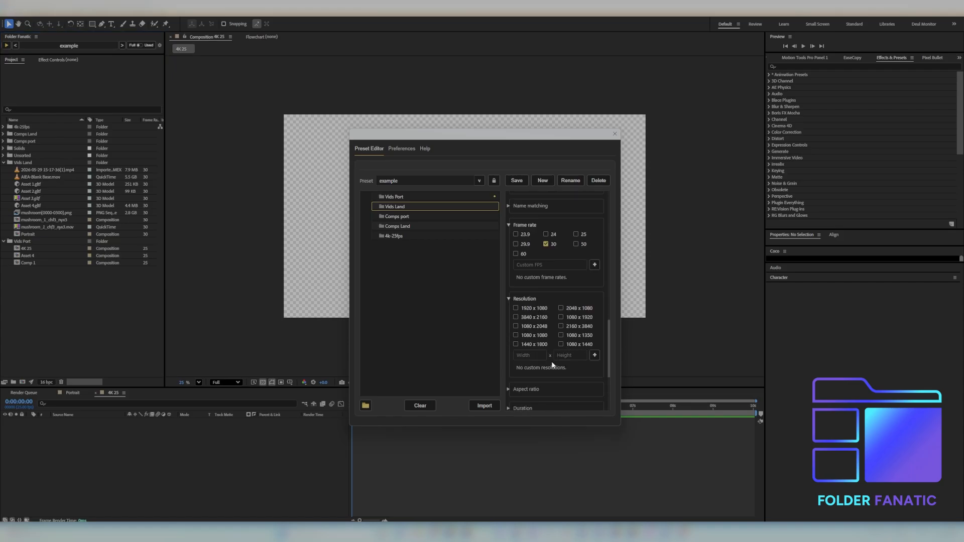
click(507, 390)
Step: Add a new folder named Extra at the top level of the example preset, below 4k-25fps
click(365, 405)
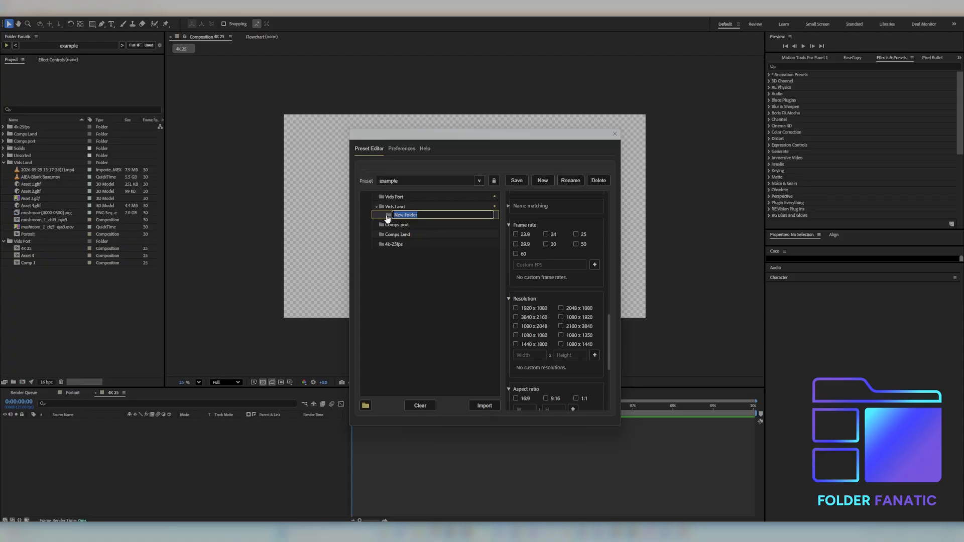
drag(388, 216, 402, 301)
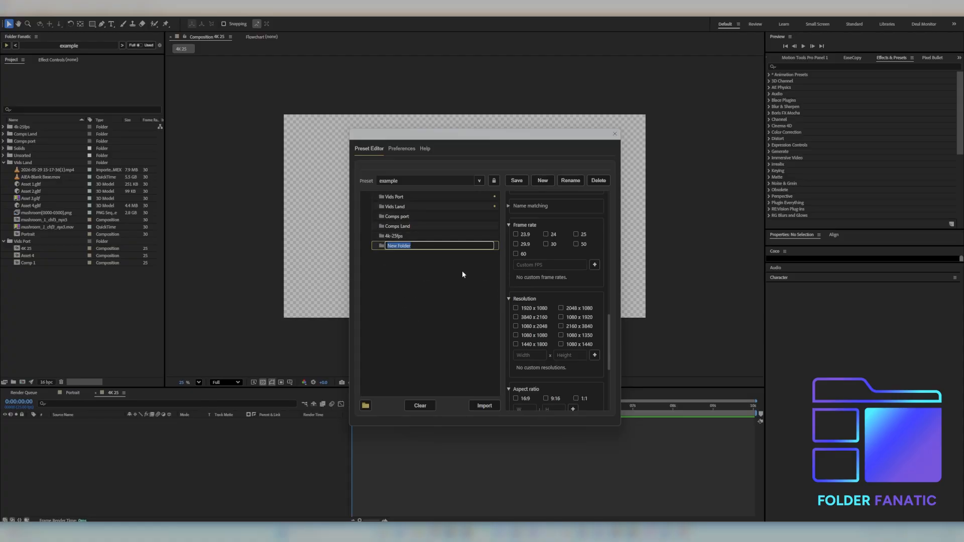
text(Extra)
key(Return)
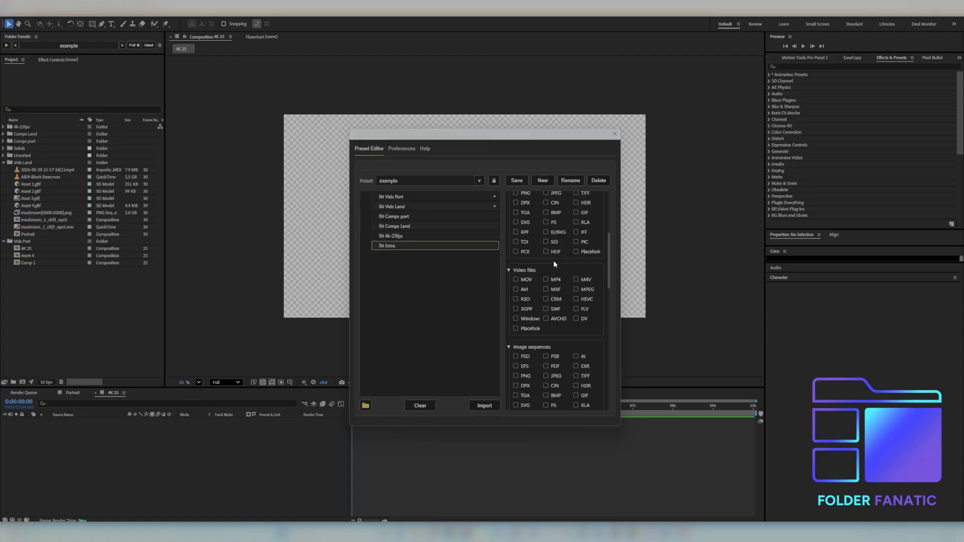
Step: Give the Extra folder the Video item type, 30 fps frame rate and 9:16 aspect ratio rules
scroll(547, 306, down, 10)
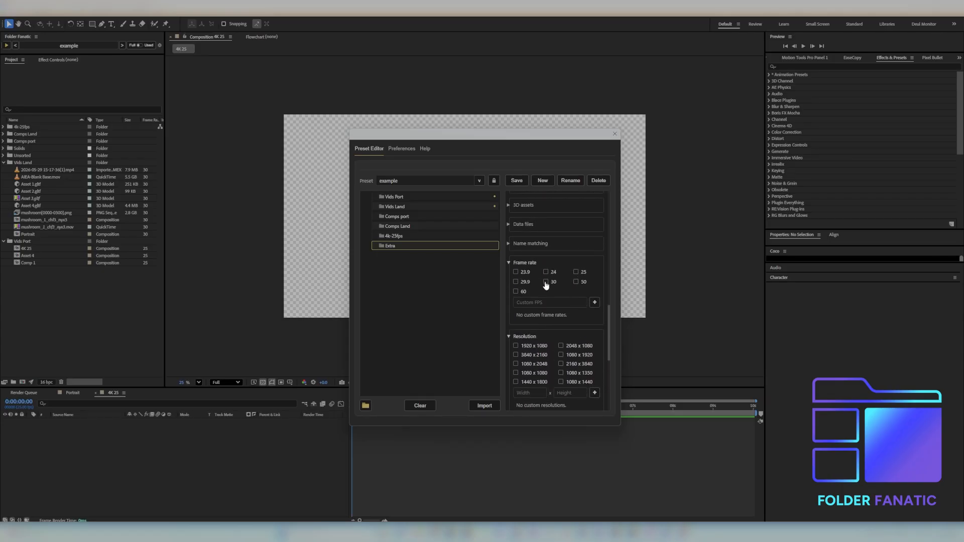
scroll(540, 348, down, 5)
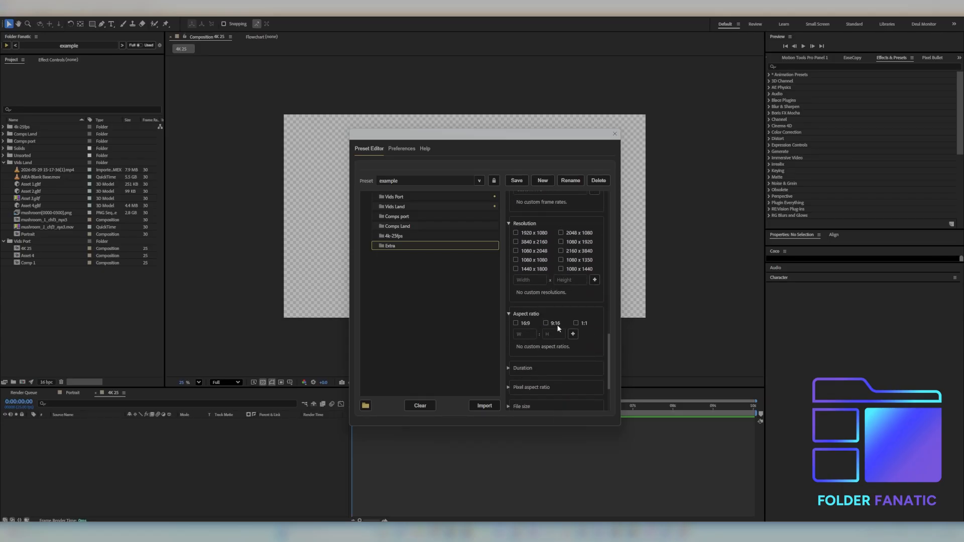
click(547, 323)
Step: Save the example preset, organize the project with it and check the contents of the Extra folder
click(519, 182)
key(Return)
click(3, 149)
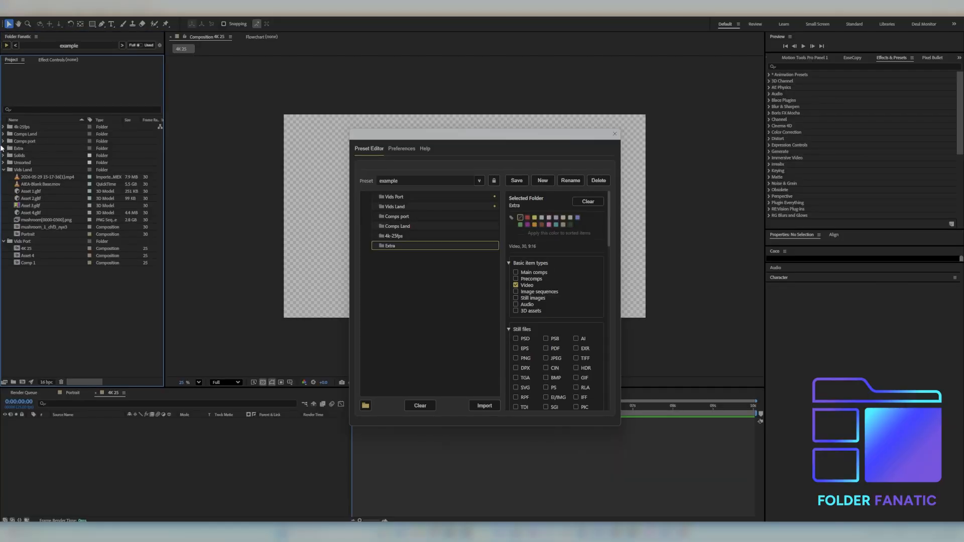
click(3, 149)
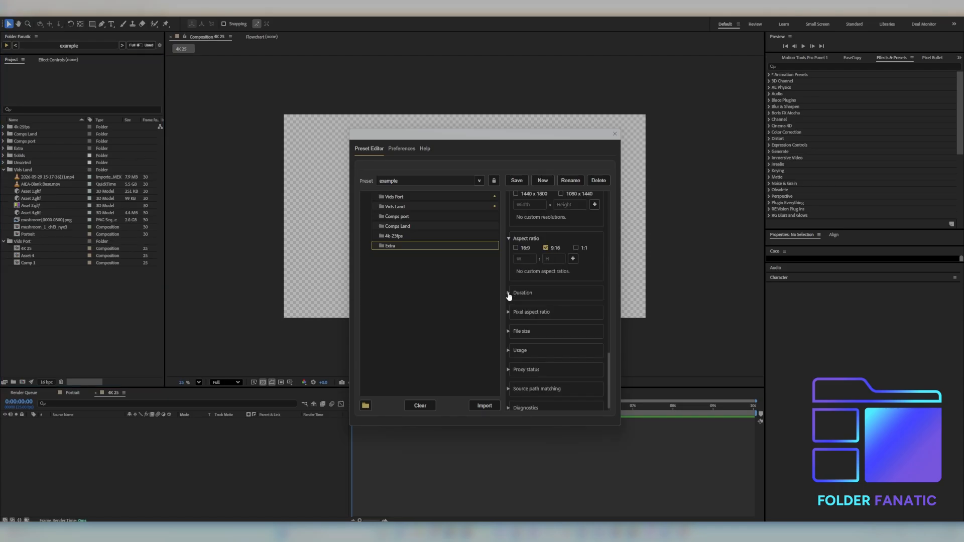
Step: Examine the duration rules with their custom comparison options, the pixel aspect ratio rules and the file size rules
click(509, 294)
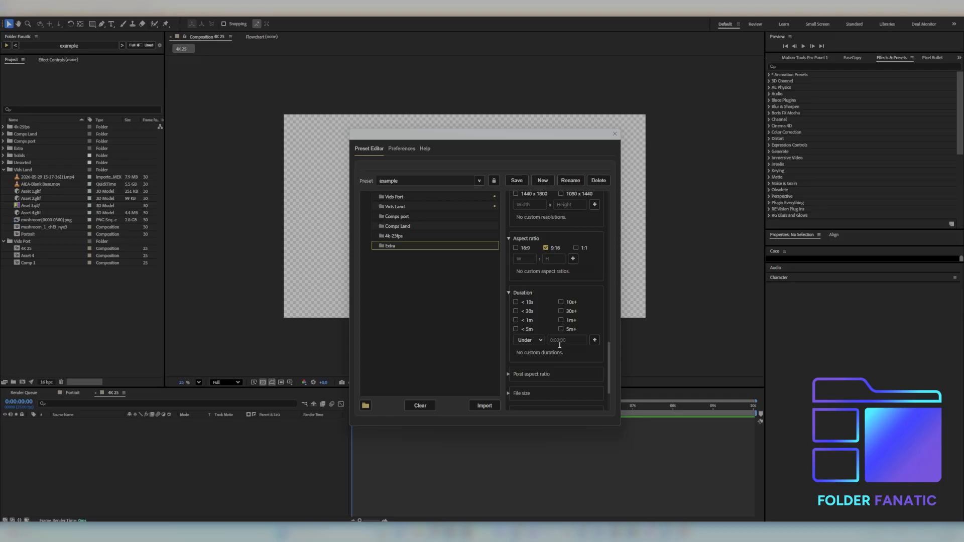
click(538, 341)
scroll(550, 294, down, 1)
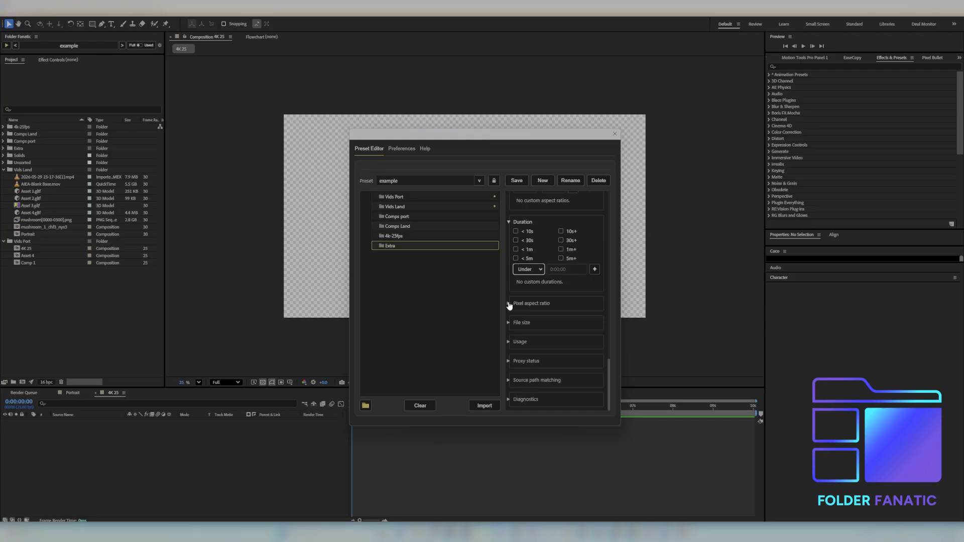
click(508, 303)
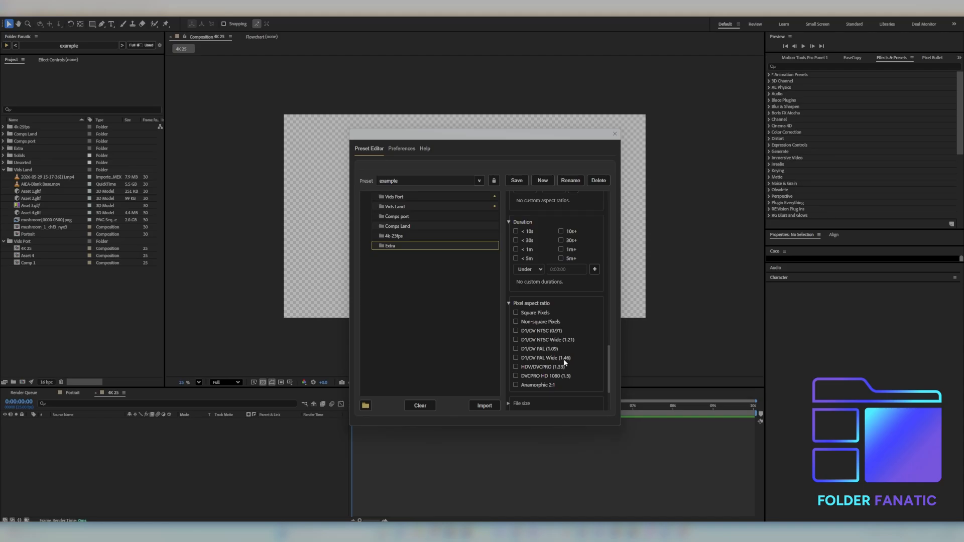
scroll(565, 362, down, 3)
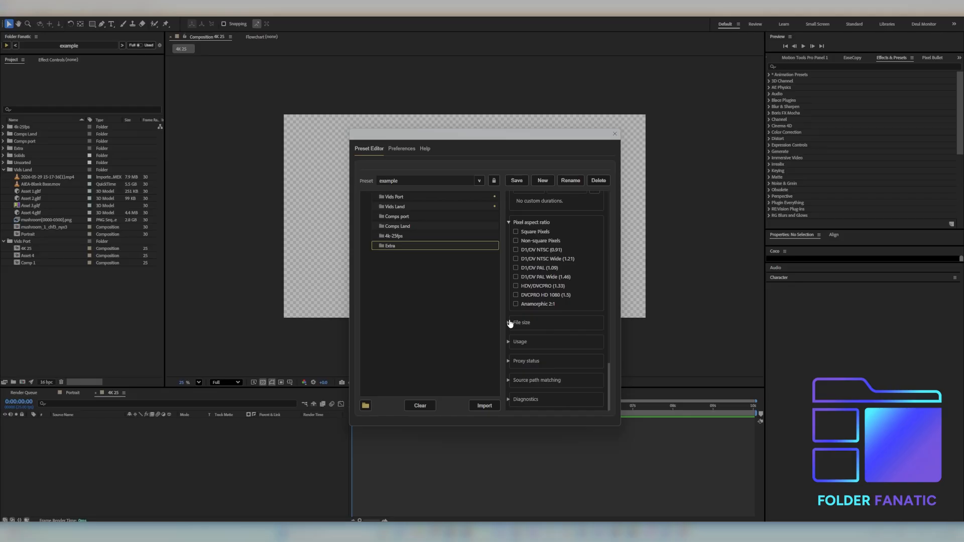
click(510, 323)
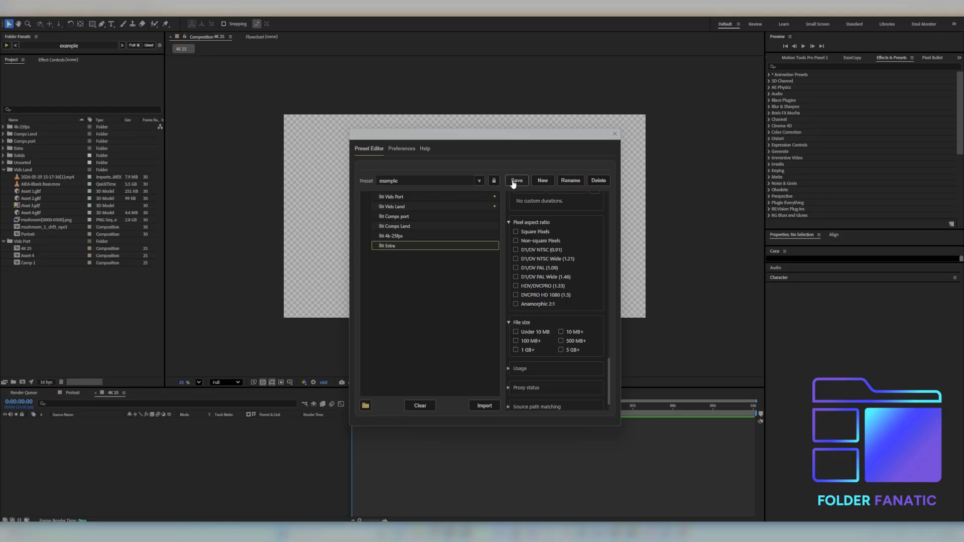
Step: Switch to the example 1 preset and create a new preset named size that starts fresh
click(478, 182)
click(452, 223)
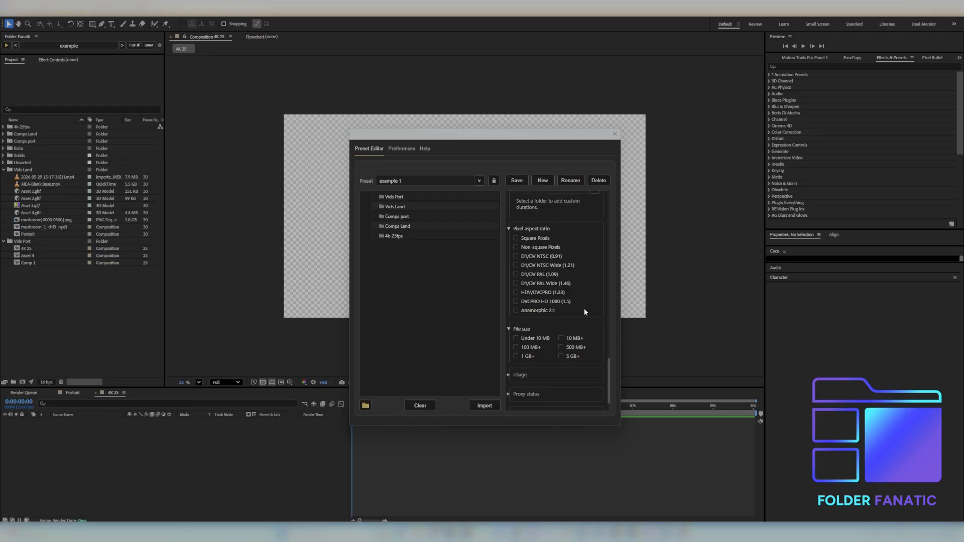
click(542, 180)
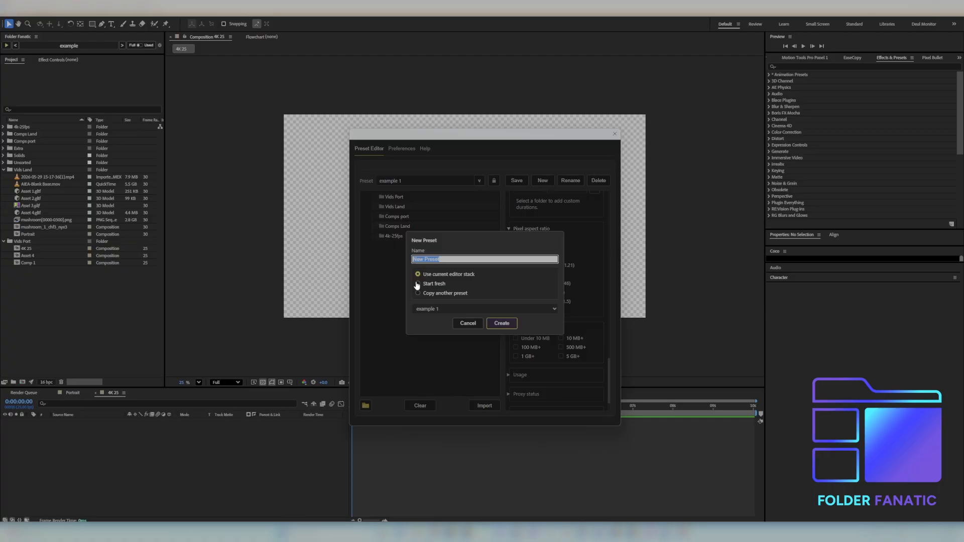
click(417, 284)
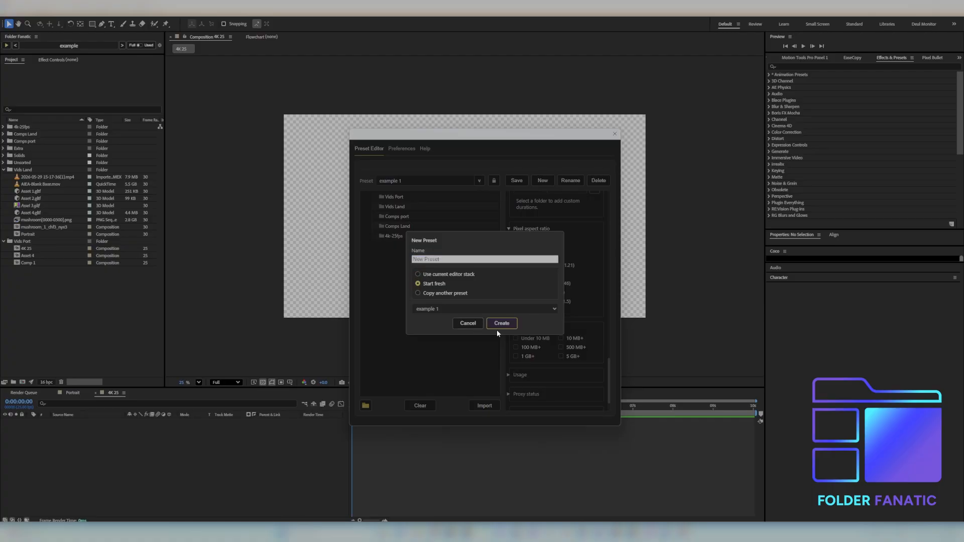
click(501, 324)
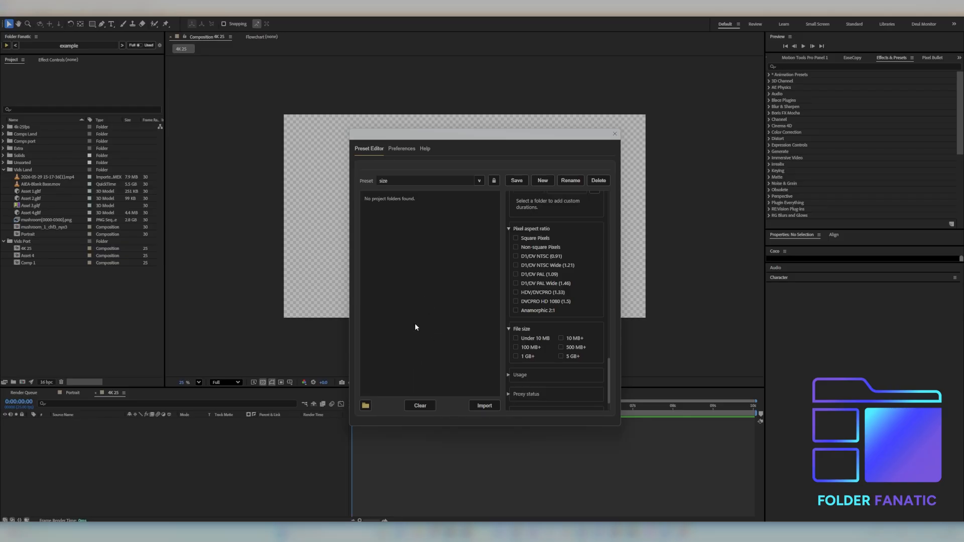
Step: Add seven default-named folders to the size preset, each nested inside the previous one
click(365, 406)
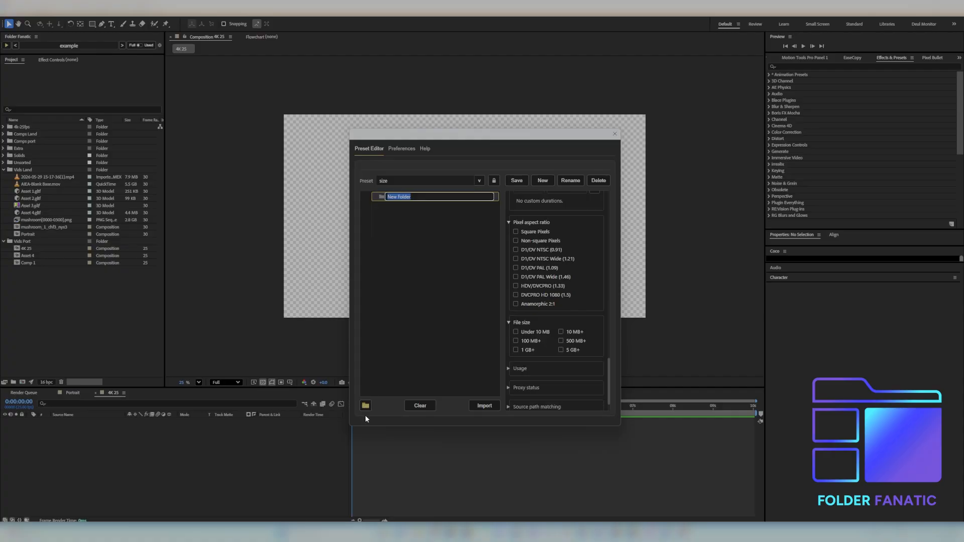
click(393, 254)
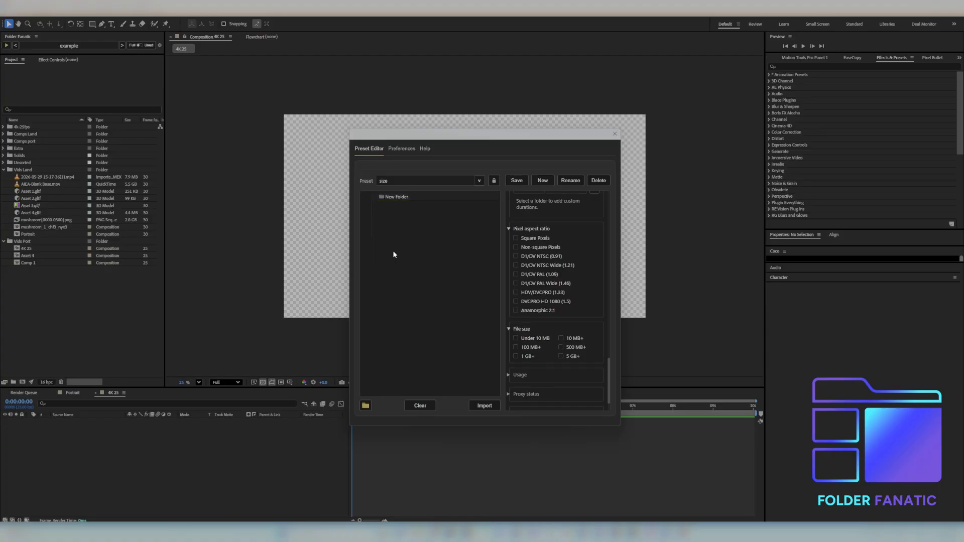
click(365, 406)
click(411, 306)
click(366, 406)
click(381, 378)
click(366, 406)
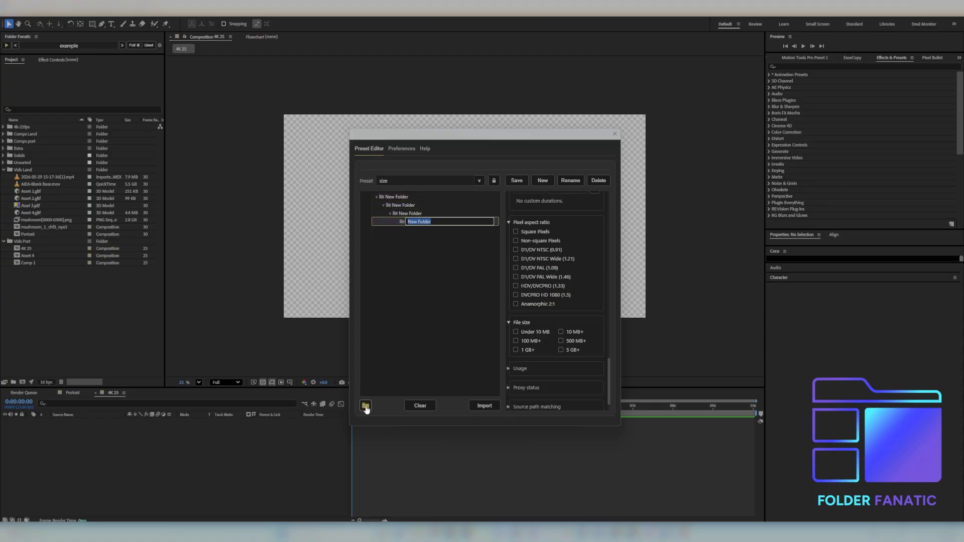
click(366, 406)
click(365, 406)
click(366, 405)
Step: Move all seven nested folders to the top level together, and undo the move
click(400, 199)
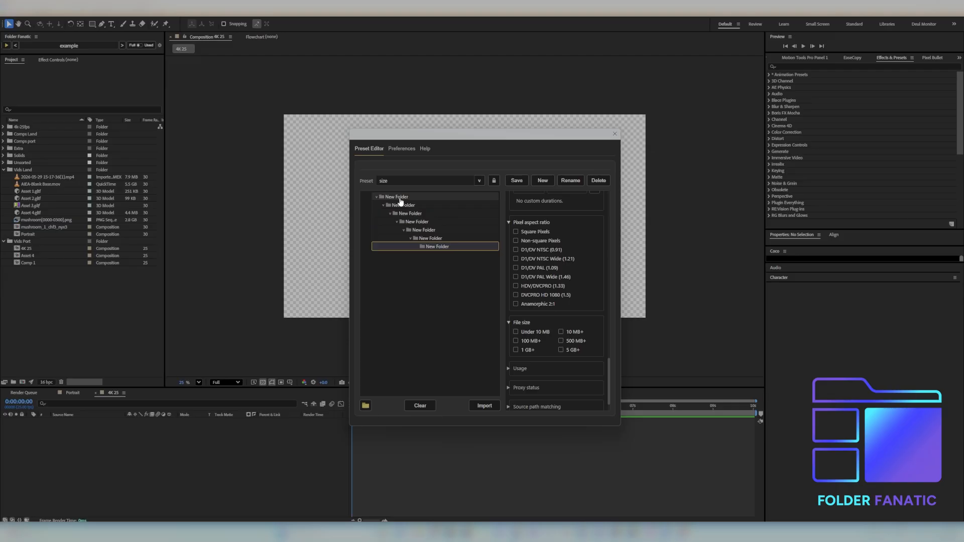
click(401, 200)
shift+click(438, 247)
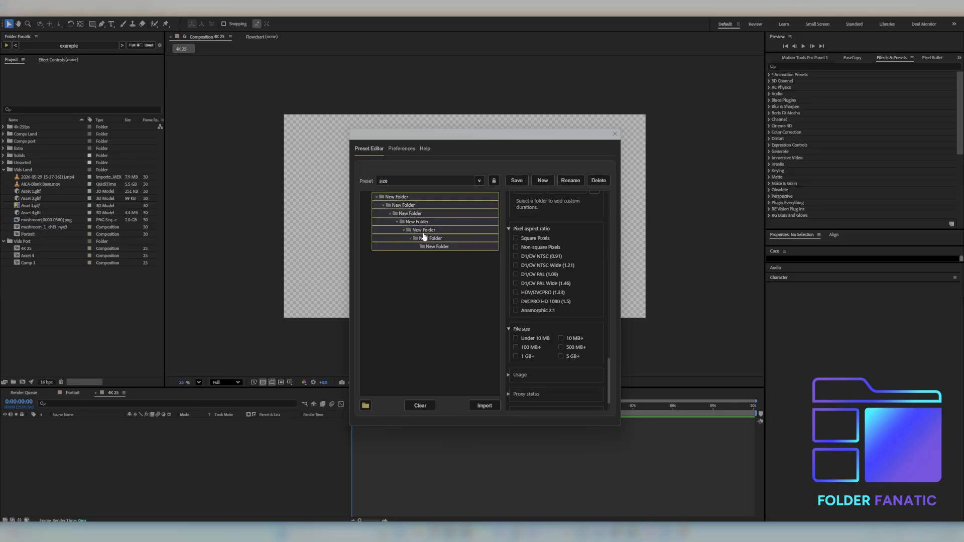
drag(425, 236, 417, 326)
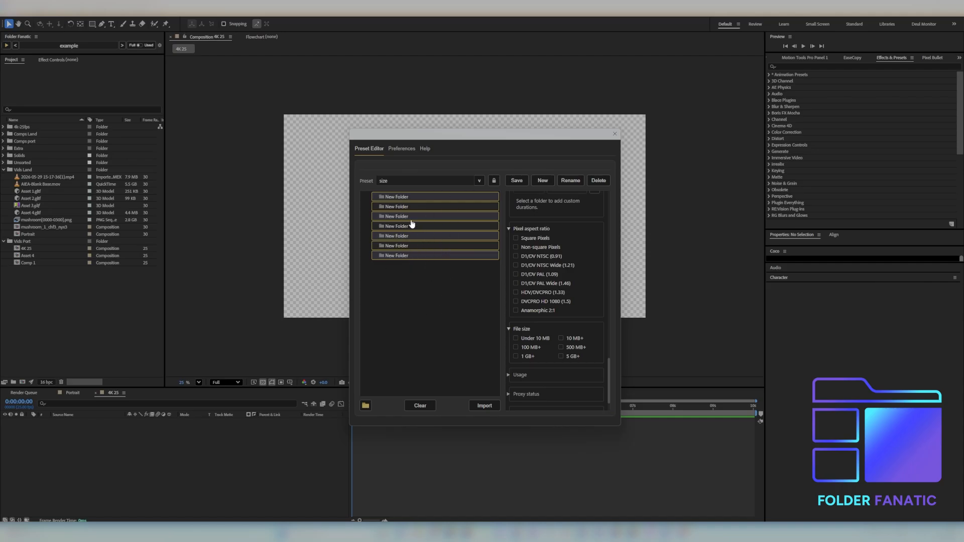
key(ctrl+z)
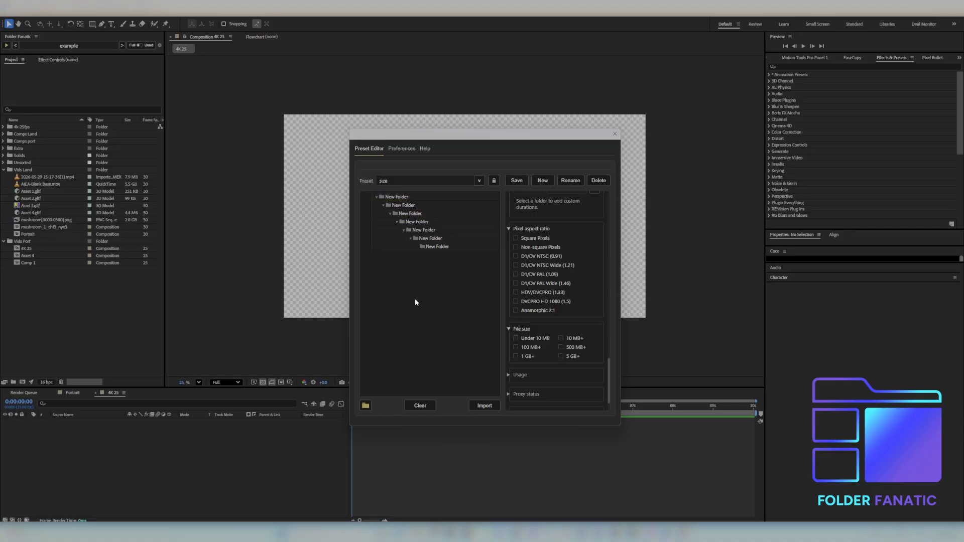
Step: Move the fifth nested folder with its subfolders to the top level, and return it inside the fourth folder
click(424, 231)
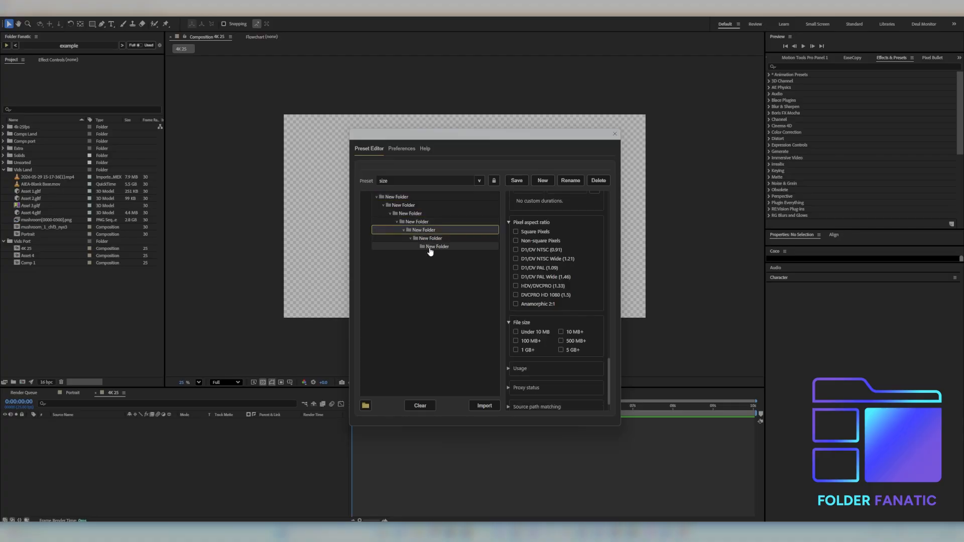
drag(423, 230, 411, 262)
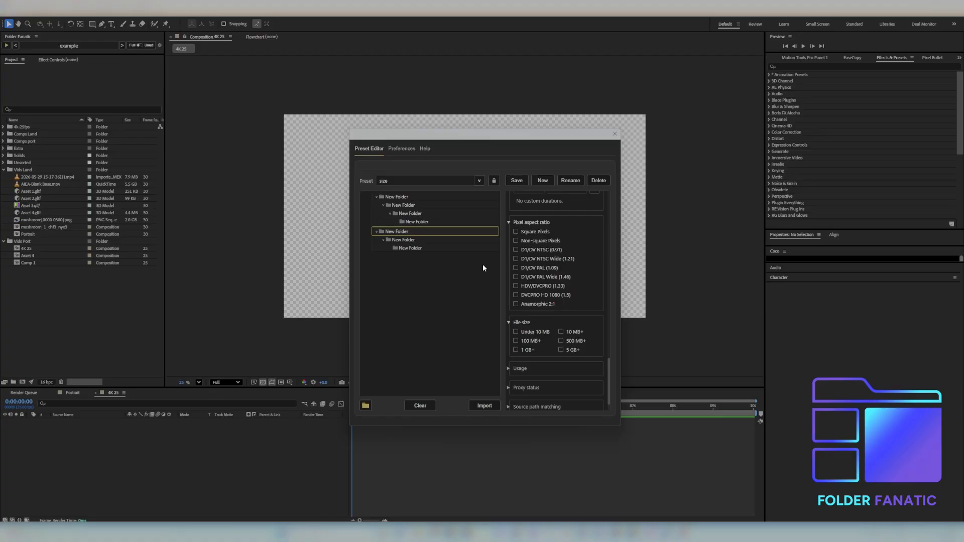
drag(397, 231, 417, 221)
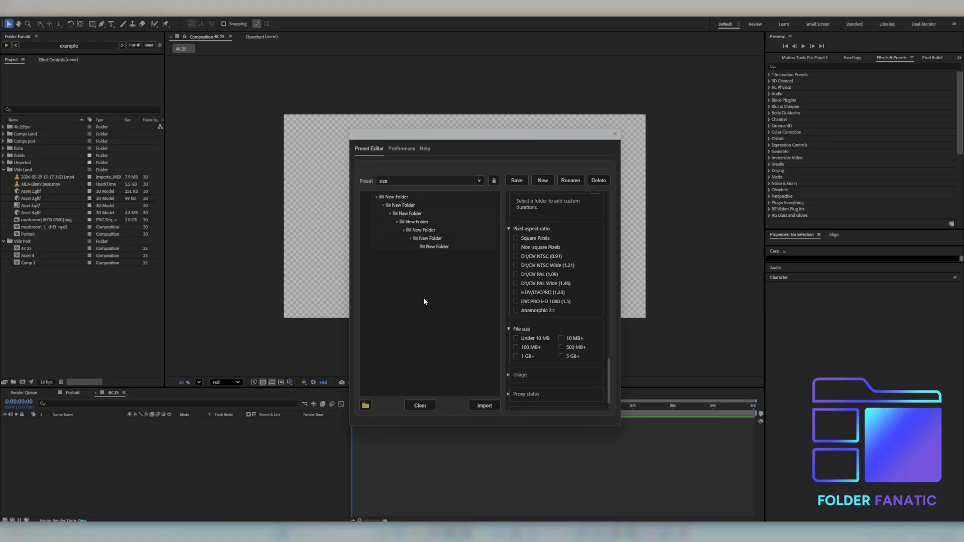
Step: Select the whole chain of seven nested folders and move them all to the top level of the size preset
click(412, 199)
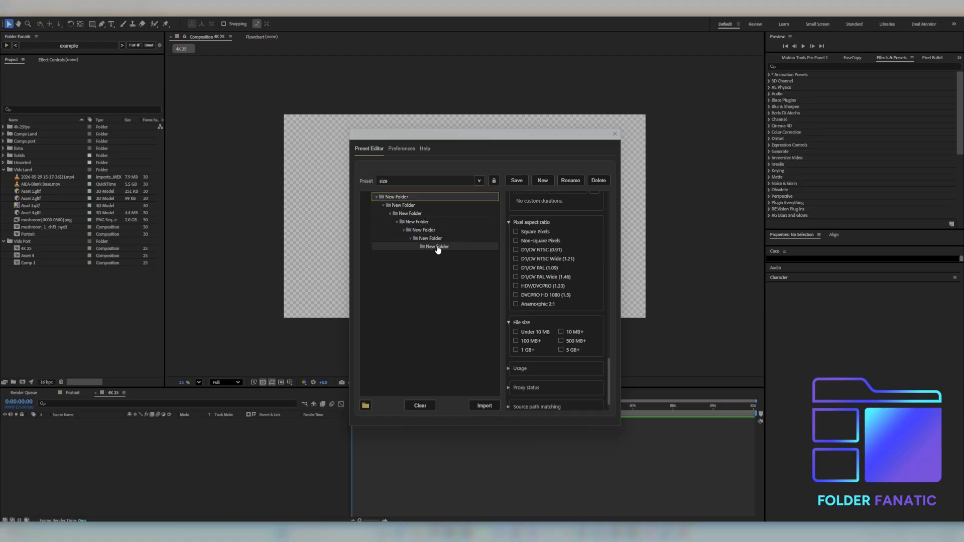
shift+click(437, 249)
drag(432, 249, 411, 298)
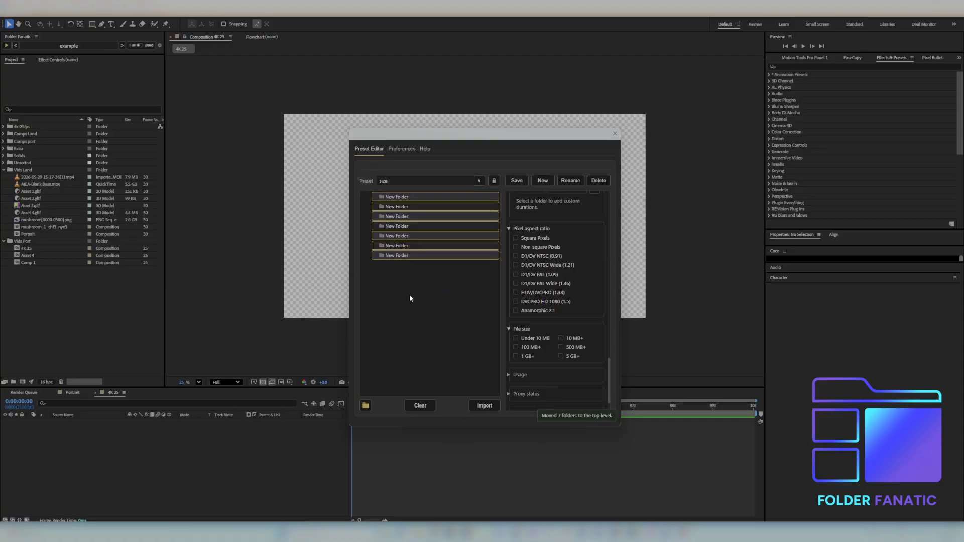
click(416, 284)
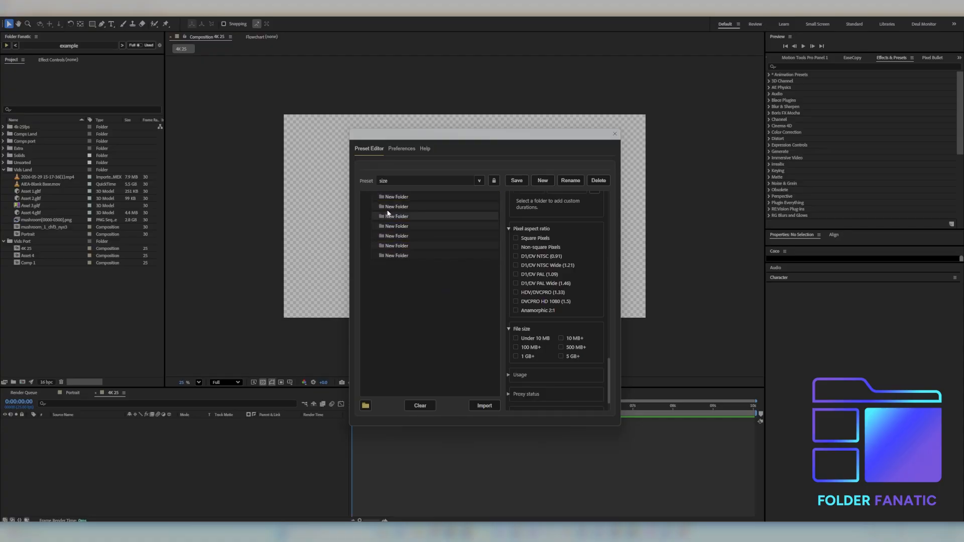
Step: Add a subfolder inside the first top-level folder and another new folder nested within that subfolder
click(394, 199)
click(366, 405)
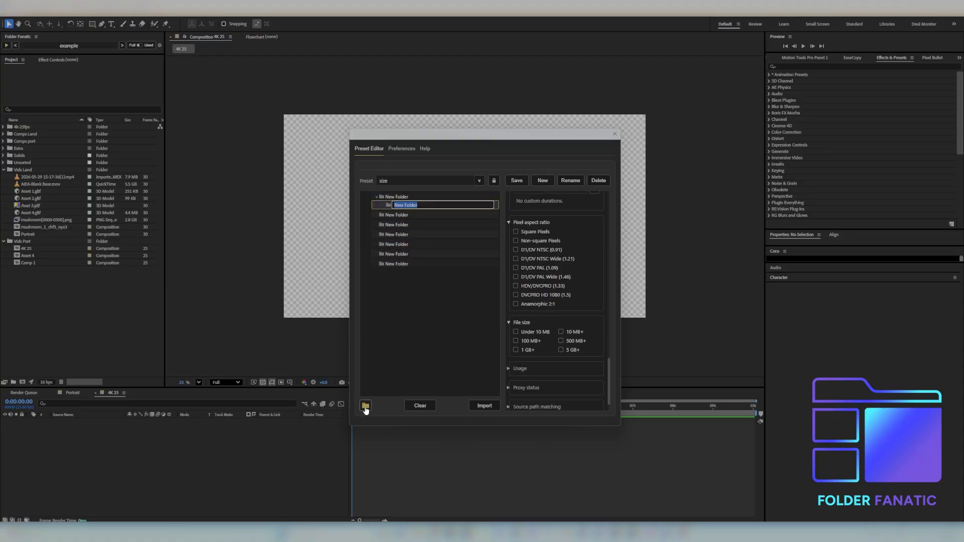
click(368, 405)
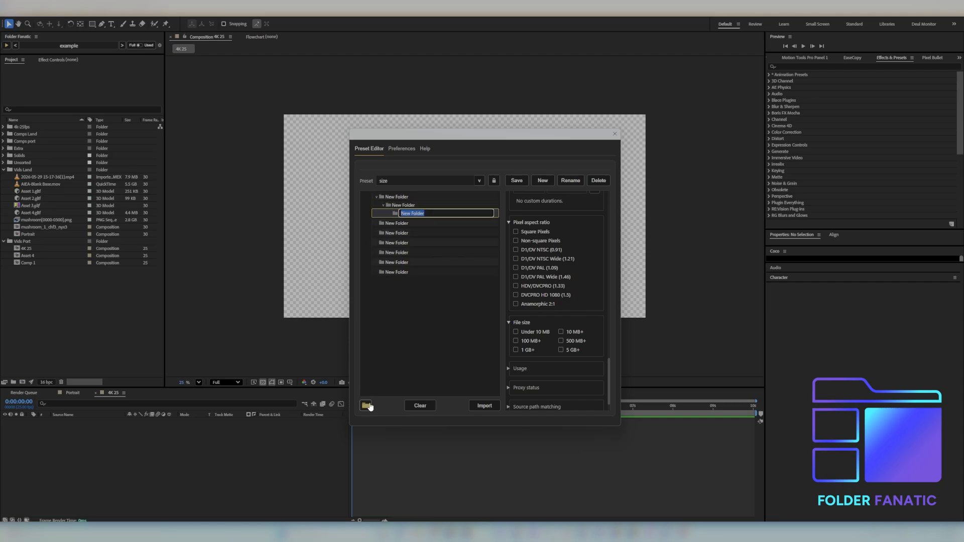
Step: Place the two nested subfolders side by side inside the first top-level folder, and add a new subfolder to the second top-level folder
click(404, 206)
click(409, 206)
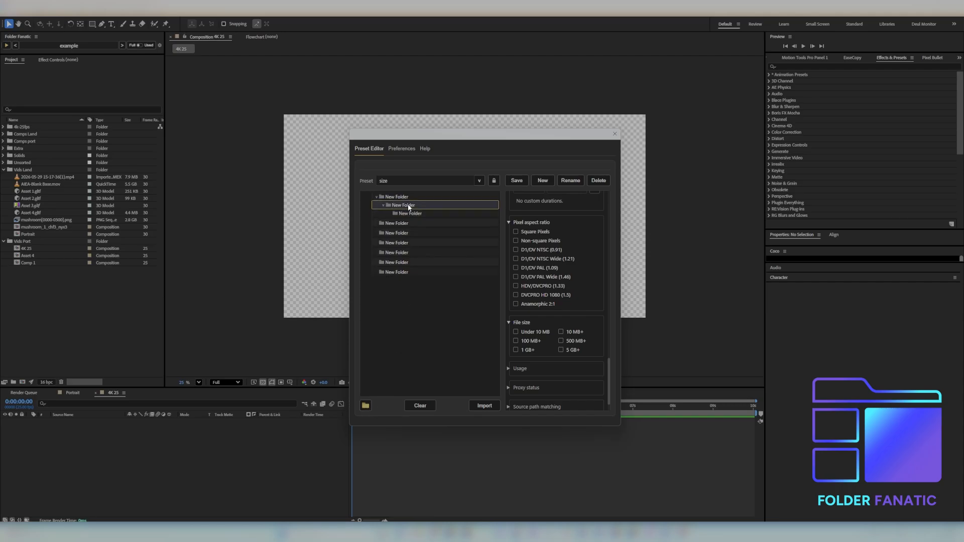
ctrl+click(411, 215)
drag(409, 214, 397, 196)
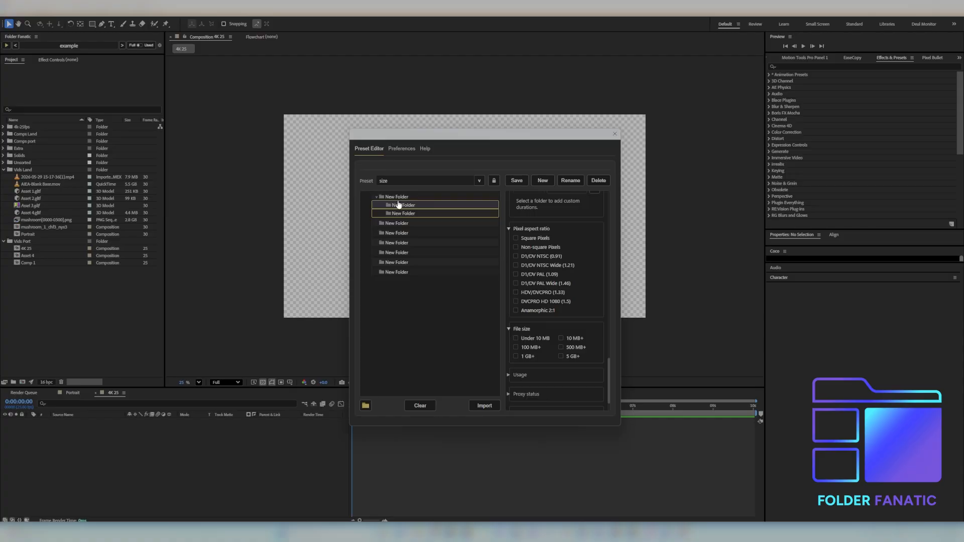
click(396, 224)
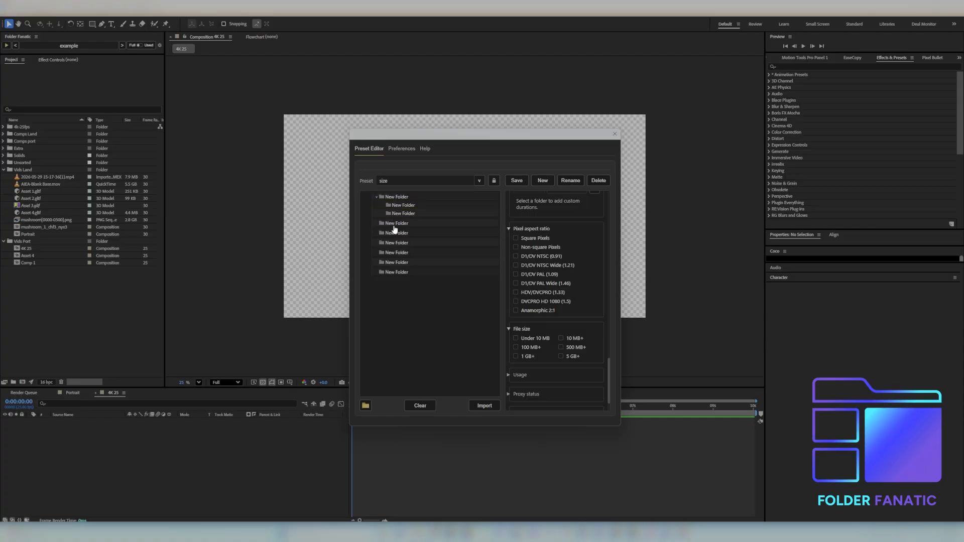
click(366, 406)
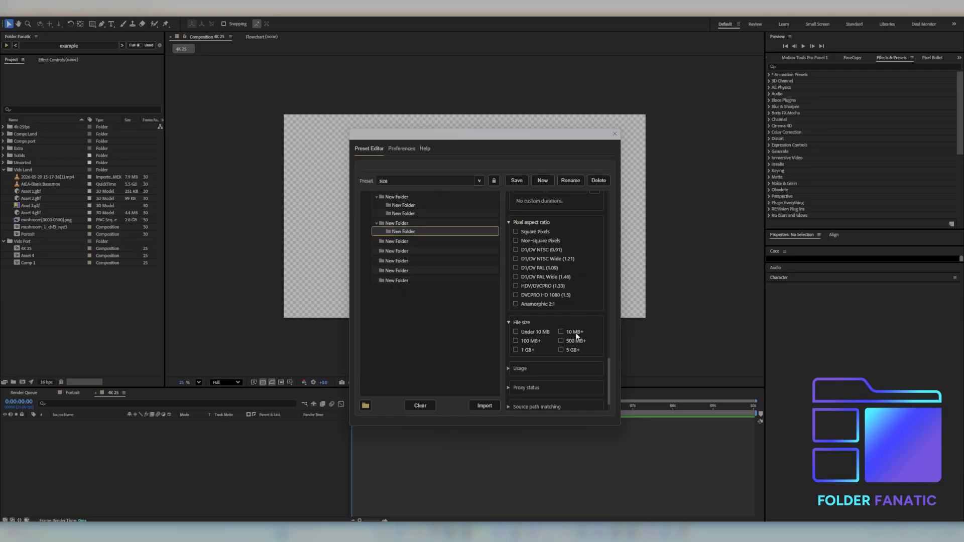
Step: Collapse the file size rules, expand the usage rules, and load the Used_unused preset, discarding the unsaved changes to the size preset
click(510, 323)
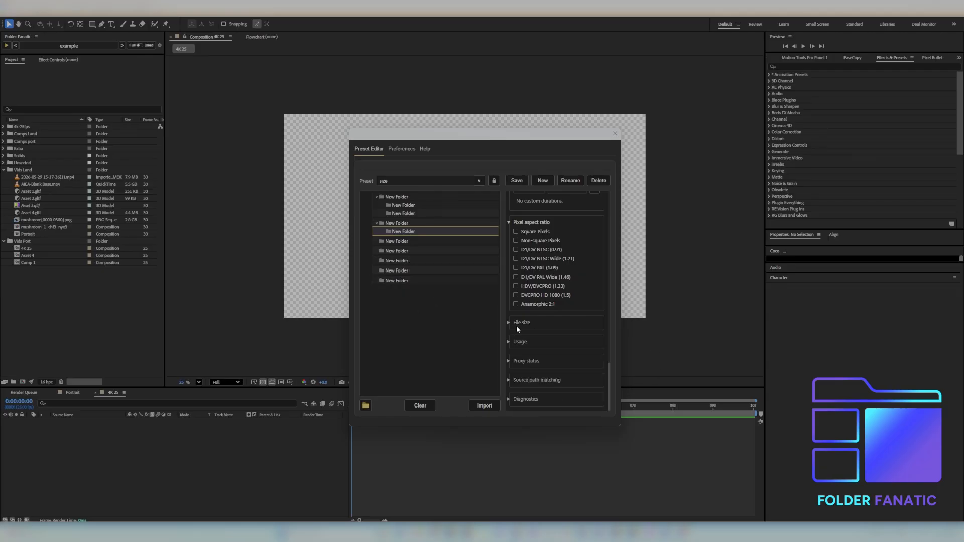
click(509, 342)
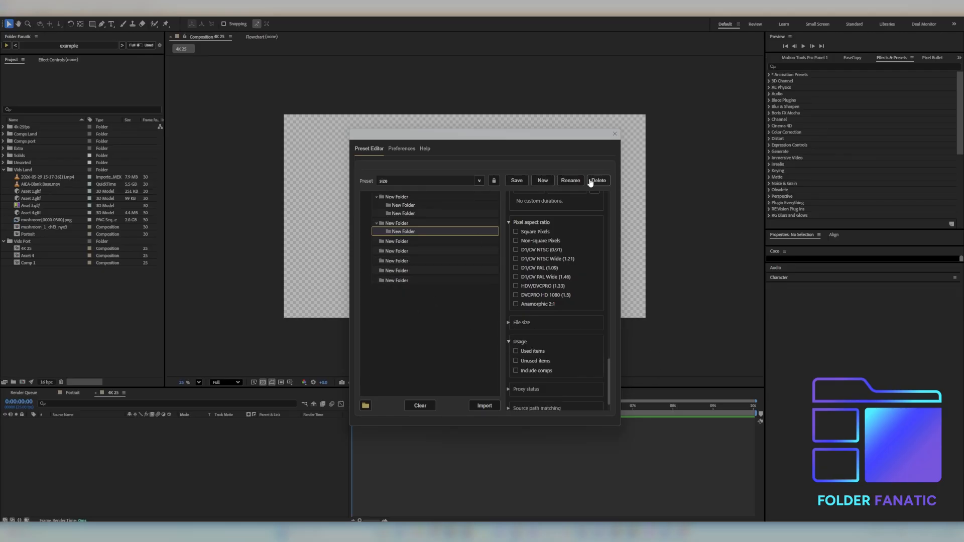
click(479, 181)
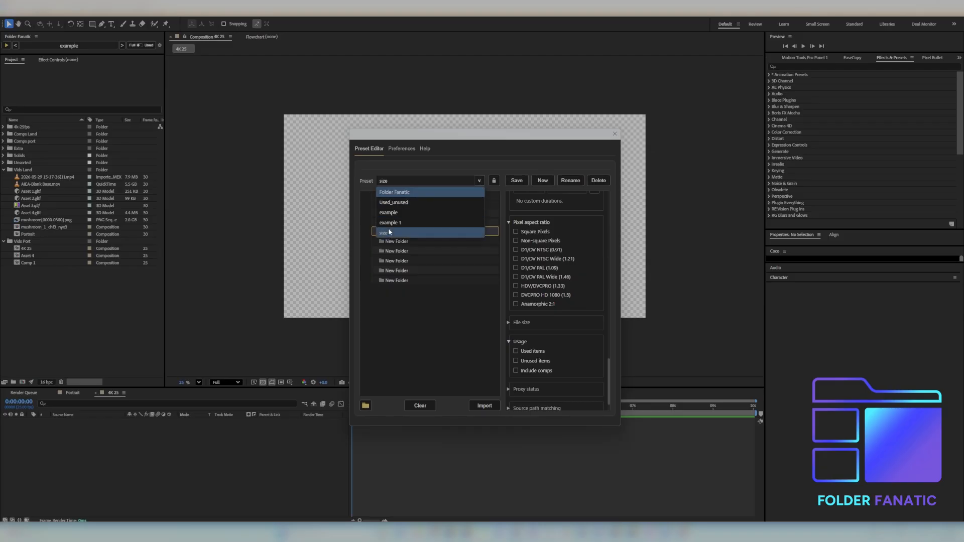
click(395, 192)
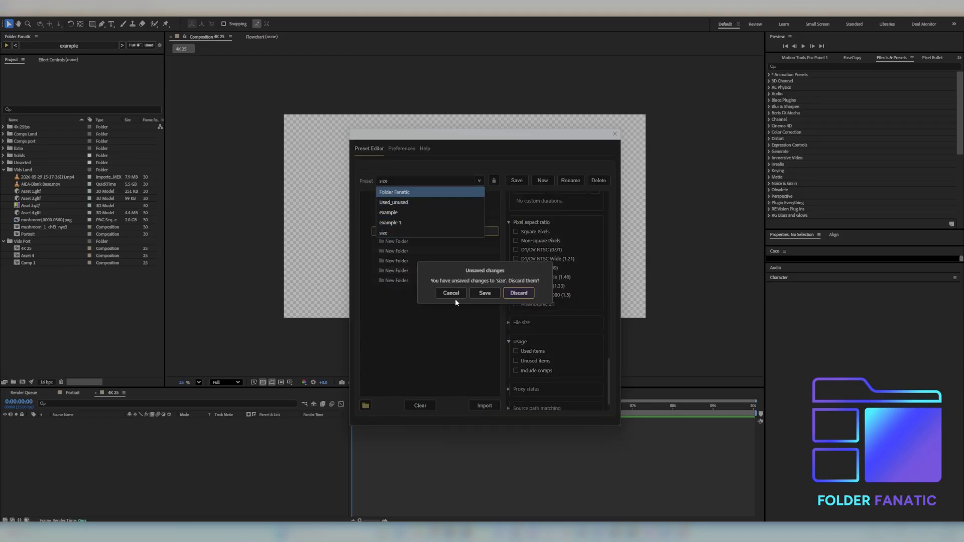
click(512, 294)
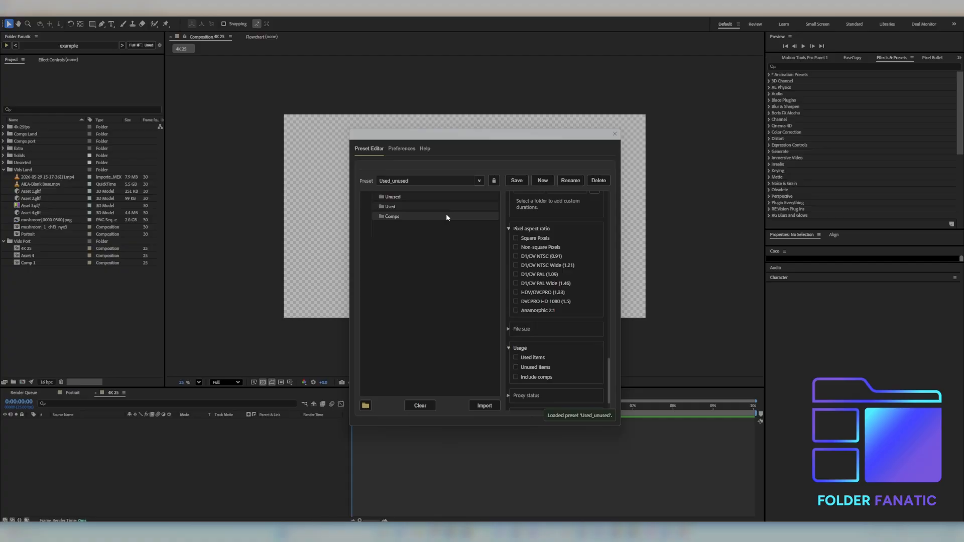
Step: Assign the Unused items rule to the Unused folder and the Used items rule to the Used folder
click(416, 197)
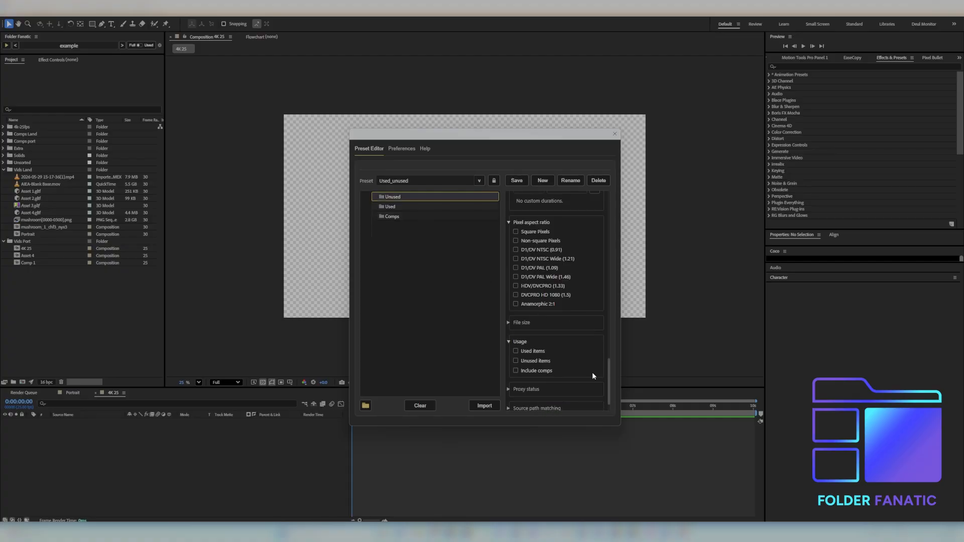
click(516, 362)
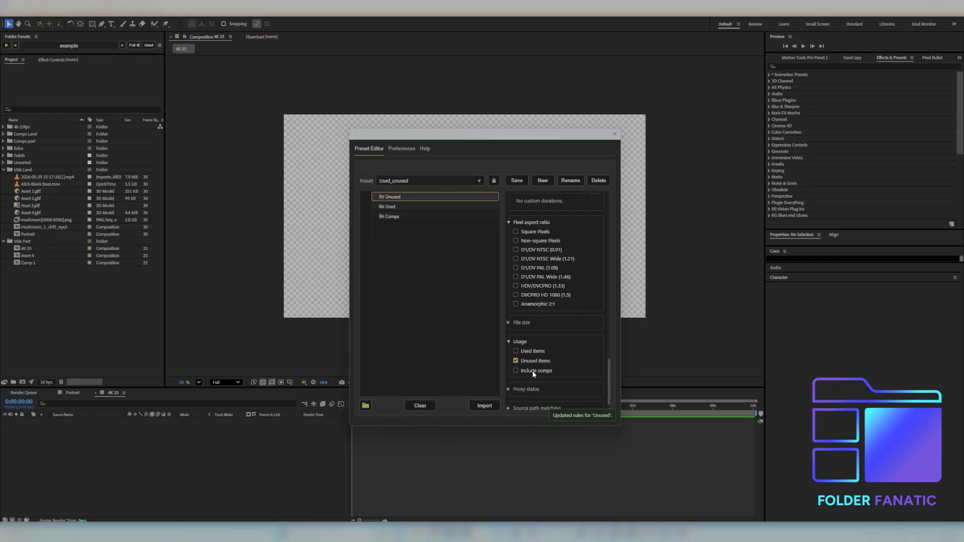
click(389, 207)
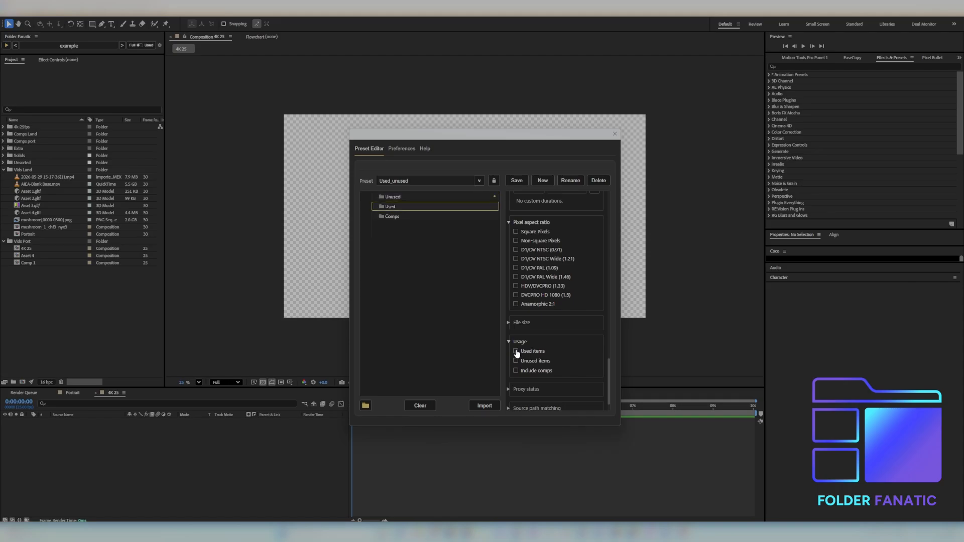
click(516, 352)
Step: Assign Main comps and Precomps to the Comps folder and save the Used_unused preset
click(395, 217)
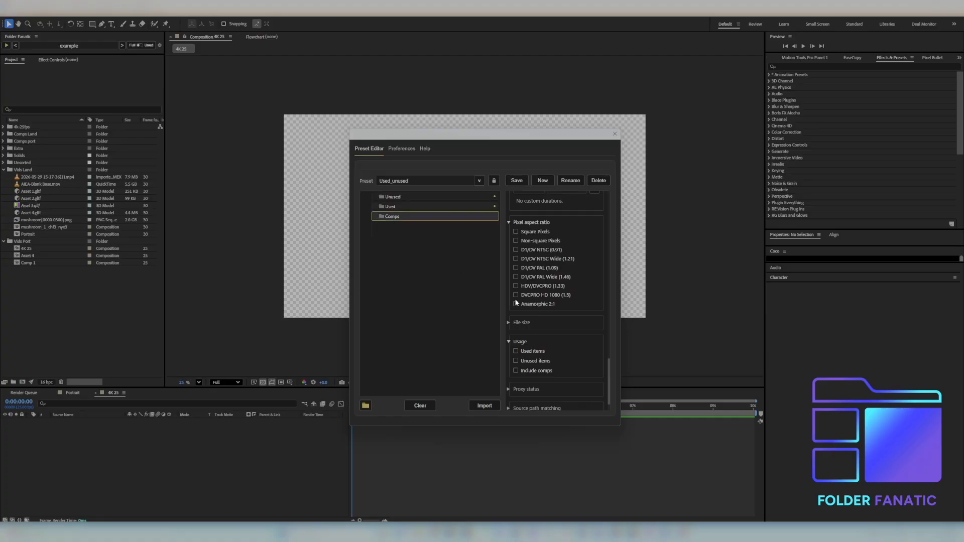
scroll(553, 271, up, 10)
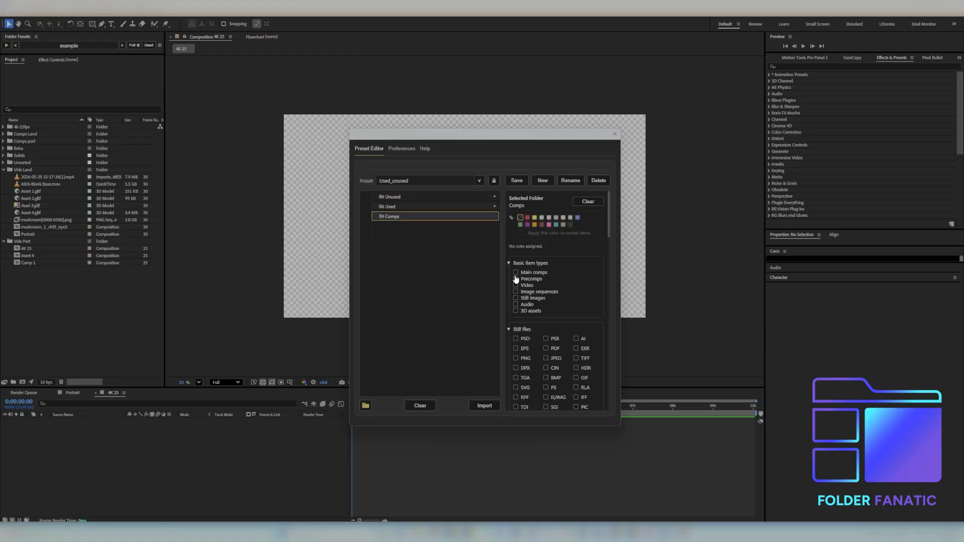
click(516, 272)
click(516, 279)
click(517, 181)
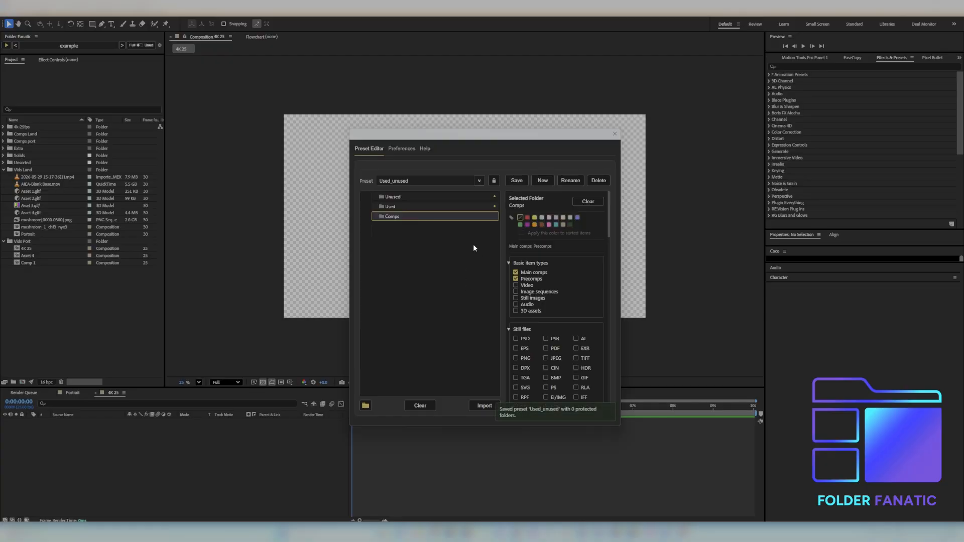
Step: Choose the Used_unused preset in the Folder Fanatic panel and run it to sort the project
click(15, 46)
click(15, 46)
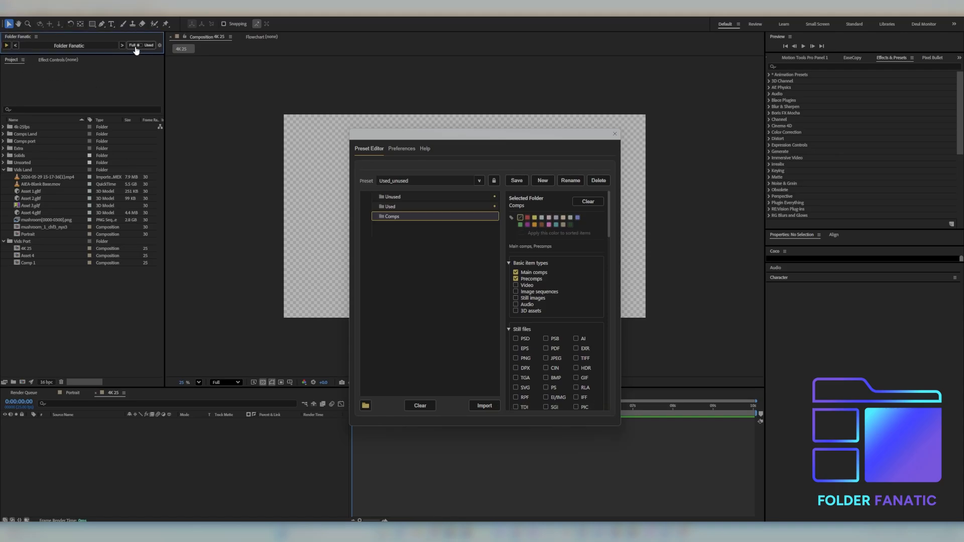
click(122, 45)
click(7, 45)
Step: Examine the contents of the sorted Unused, Used, Comps and Solids folders in the project, and collapse them again
click(4, 141)
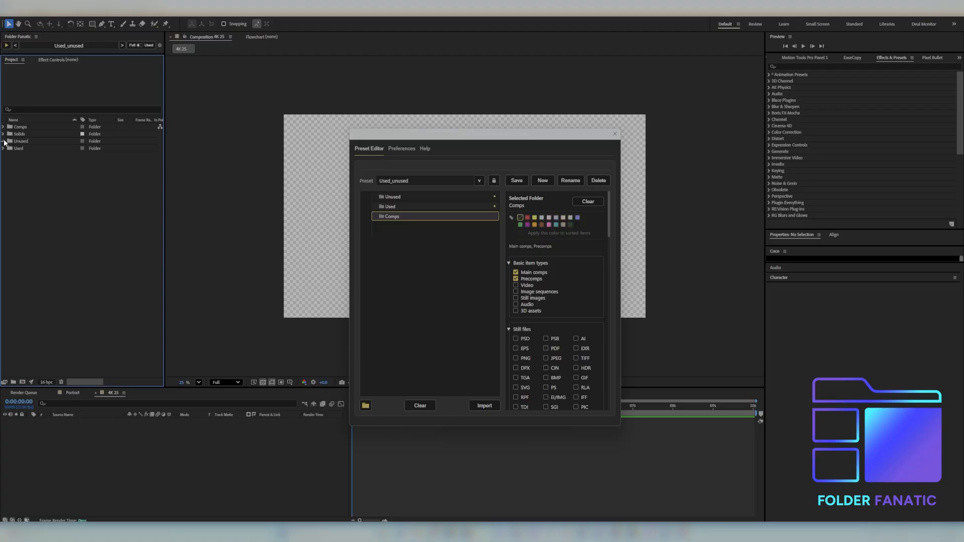
click(4, 284)
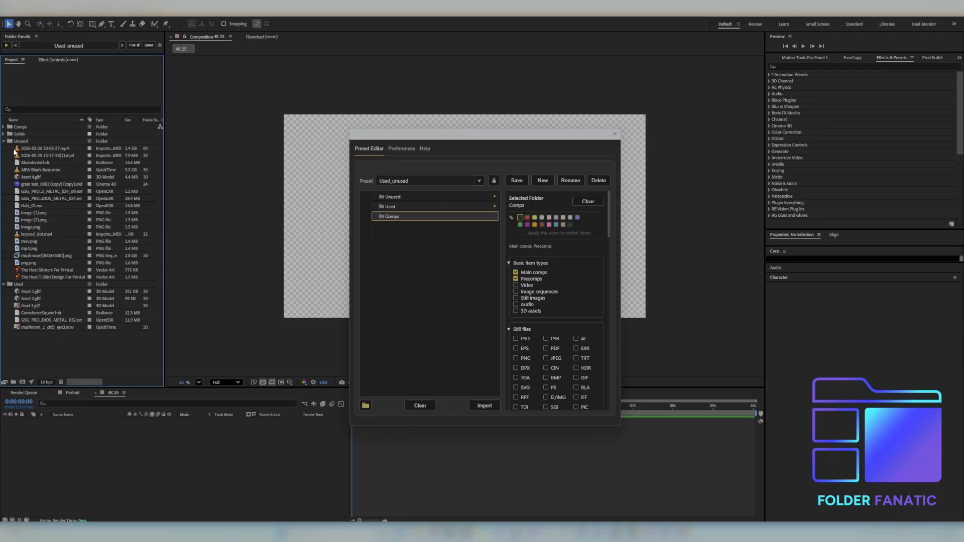
click(3, 127)
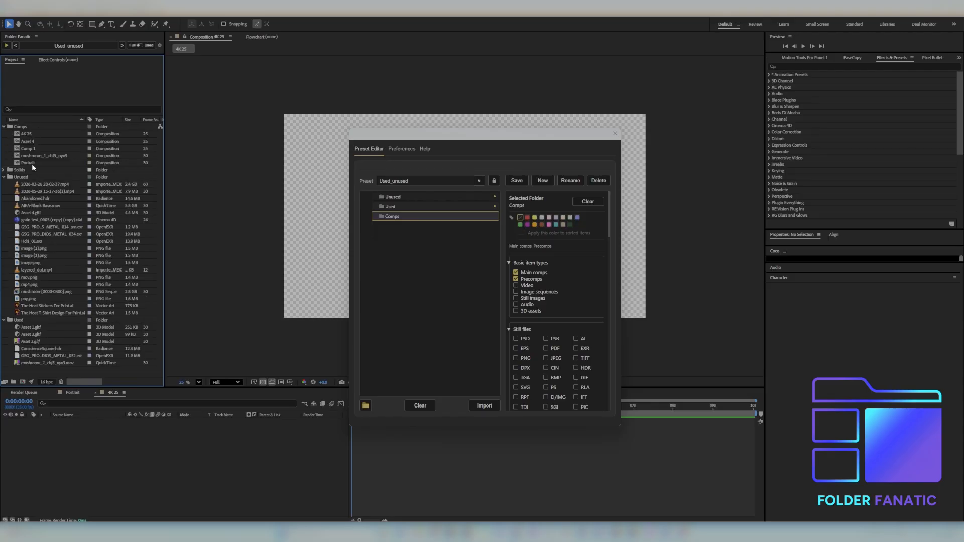
click(4, 170)
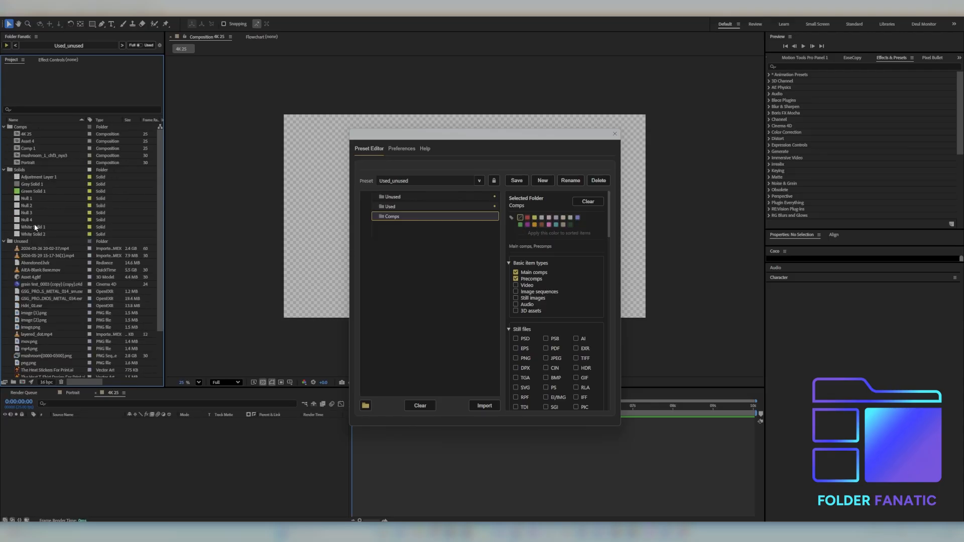
click(4, 171)
click(4, 142)
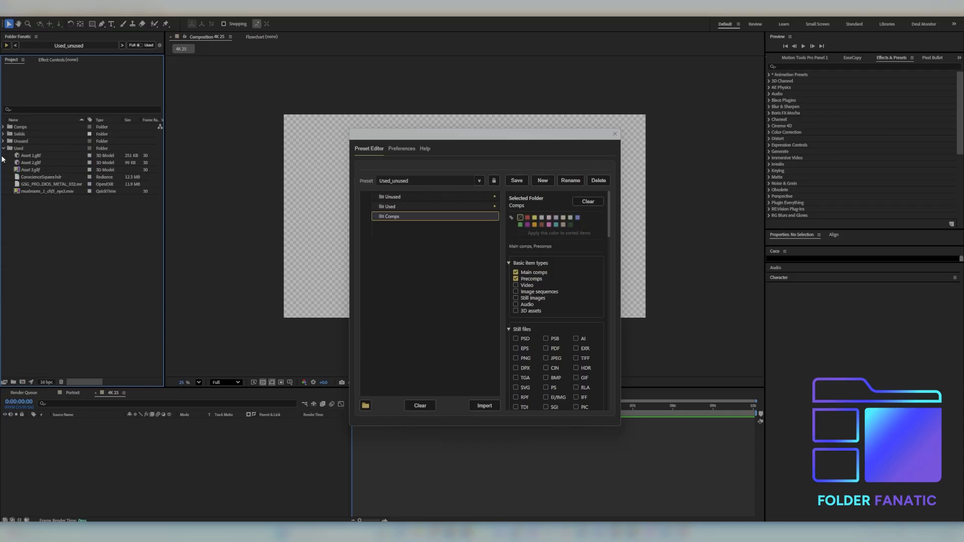
click(3, 149)
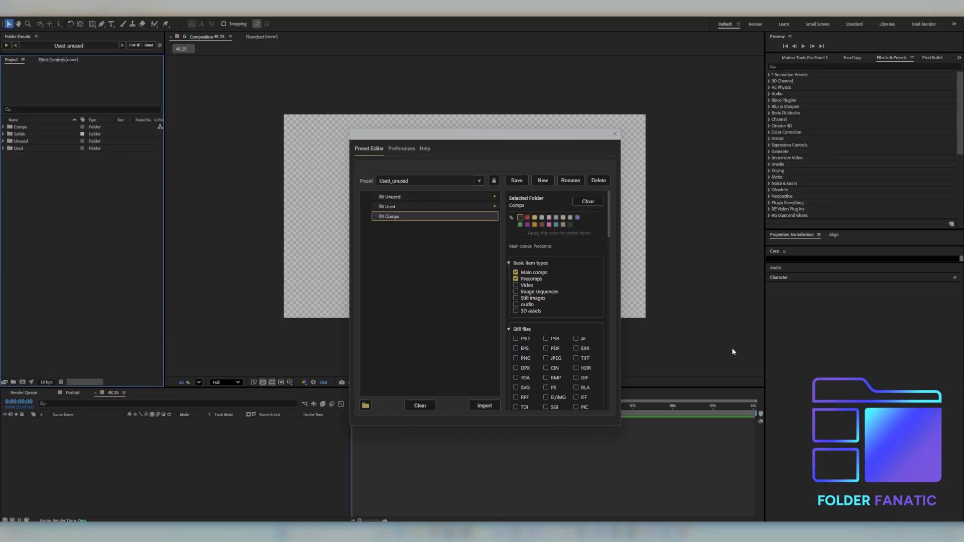
Step: Expand the proxy status rules for the Comps folder and review the options
scroll(558, 324, down, 10)
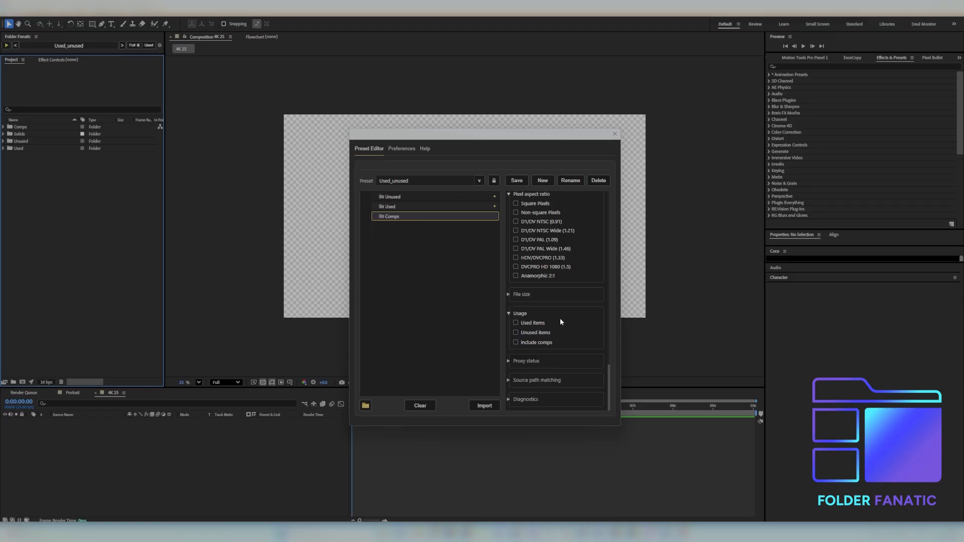
click(512, 363)
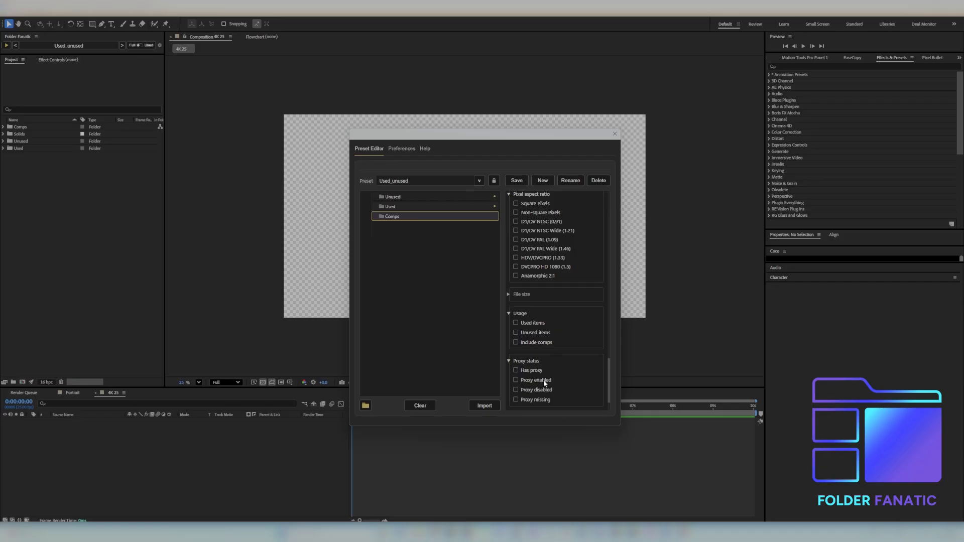
scroll(547, 382, down, 2)
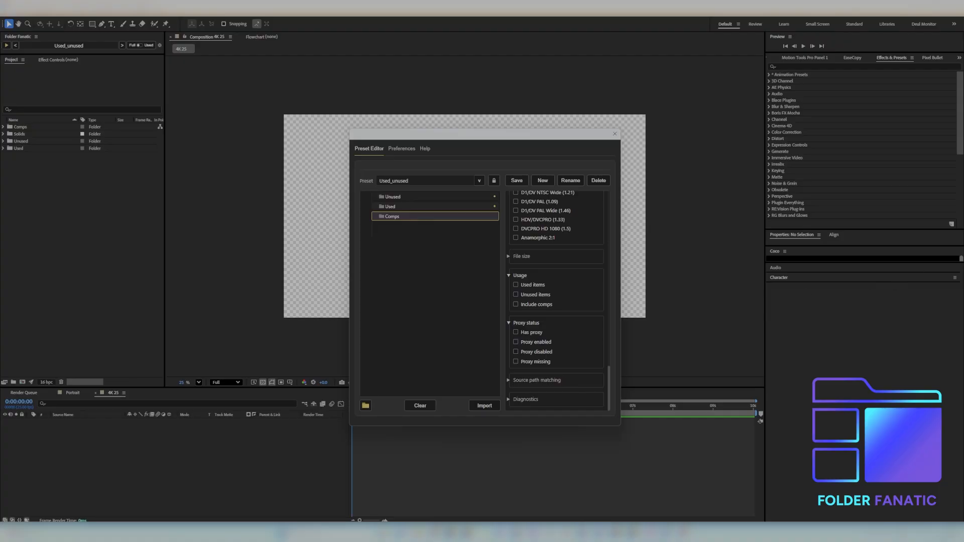
Step: Switch to File Explorer at z-Generic Project folder, check its Video subfolder, then enlarge the window and narrow the navigation pane
drag(963, 381, 257, 100)
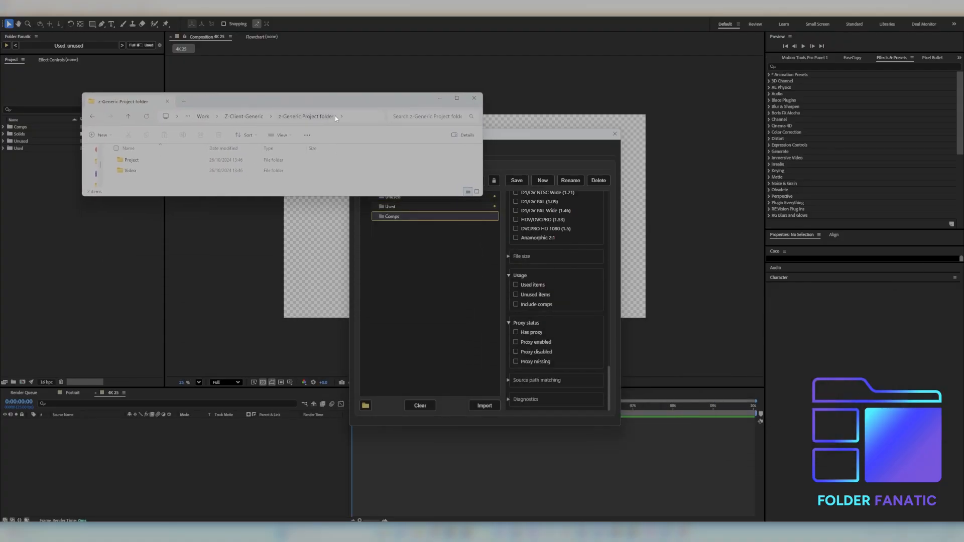
drag(294, 98, 321, 98)
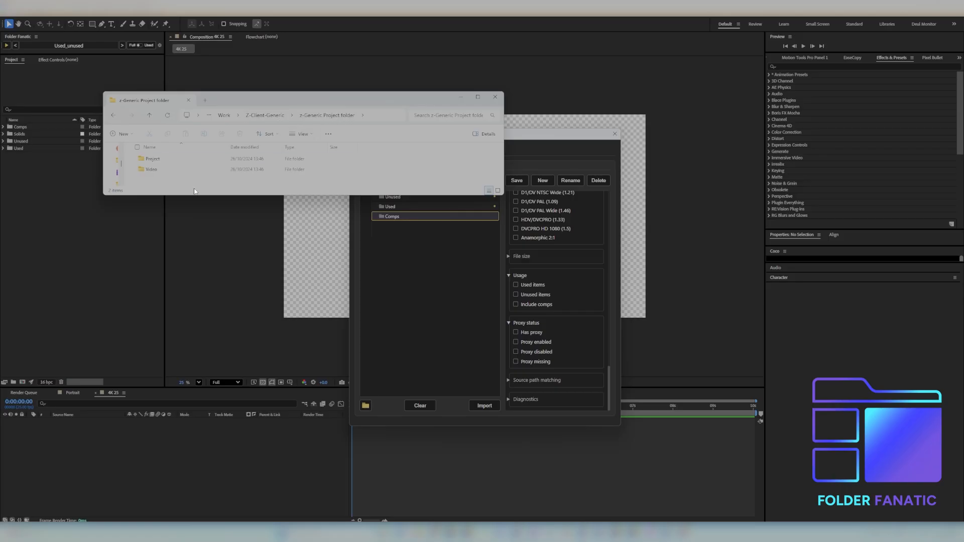
double_click(152, 170)
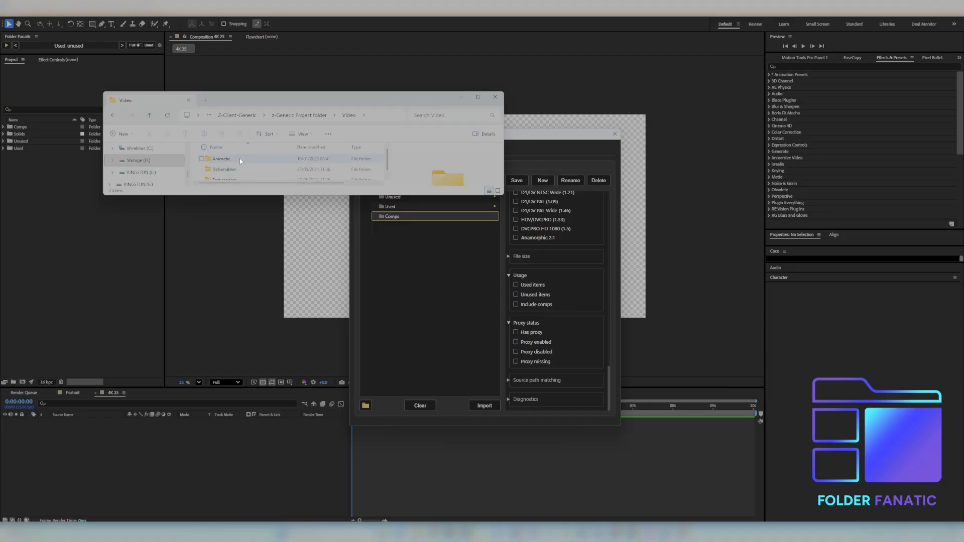
click(111, 117)
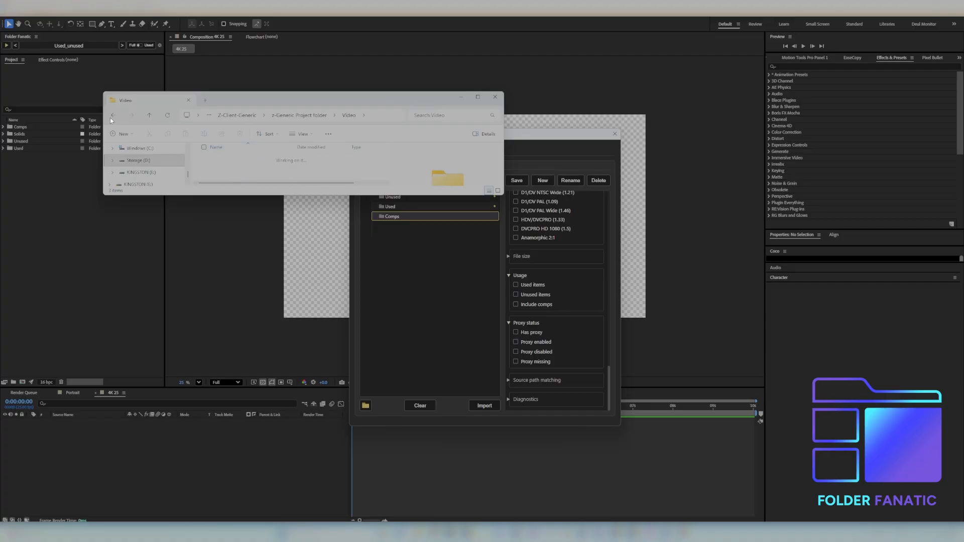
drag(225, 195, 225, 290)
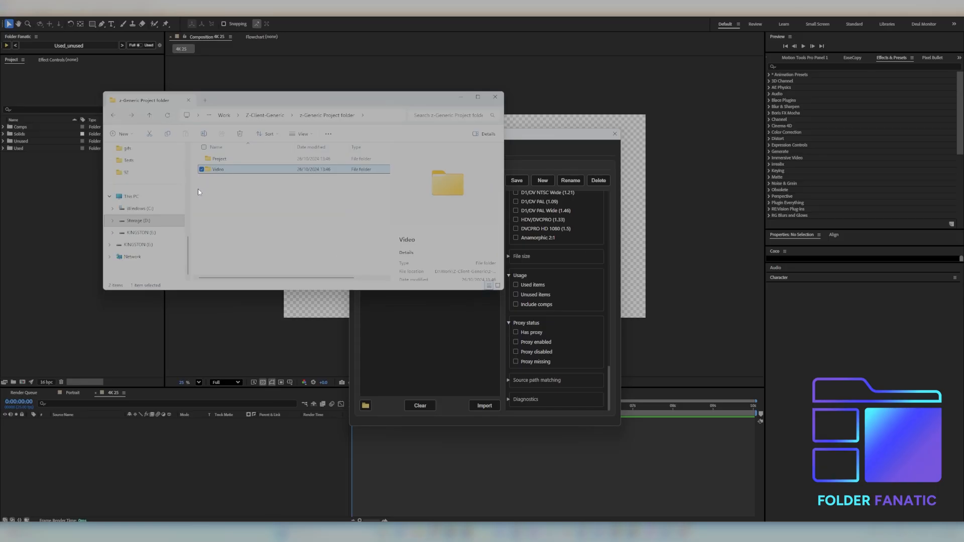
drag(188, 221, 87, 205)
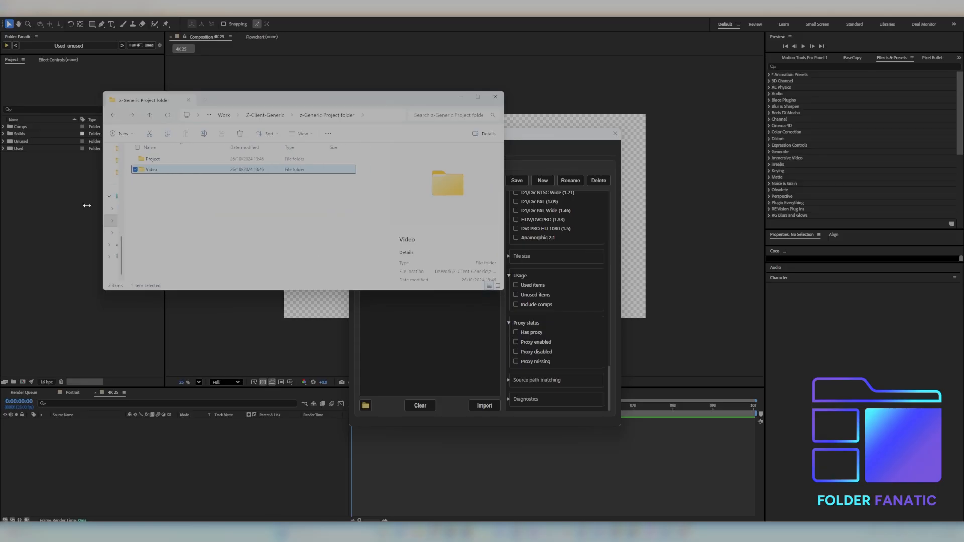
Step: Open the VO folder inside Project and Audio to view its source path
double_click(151, 159)
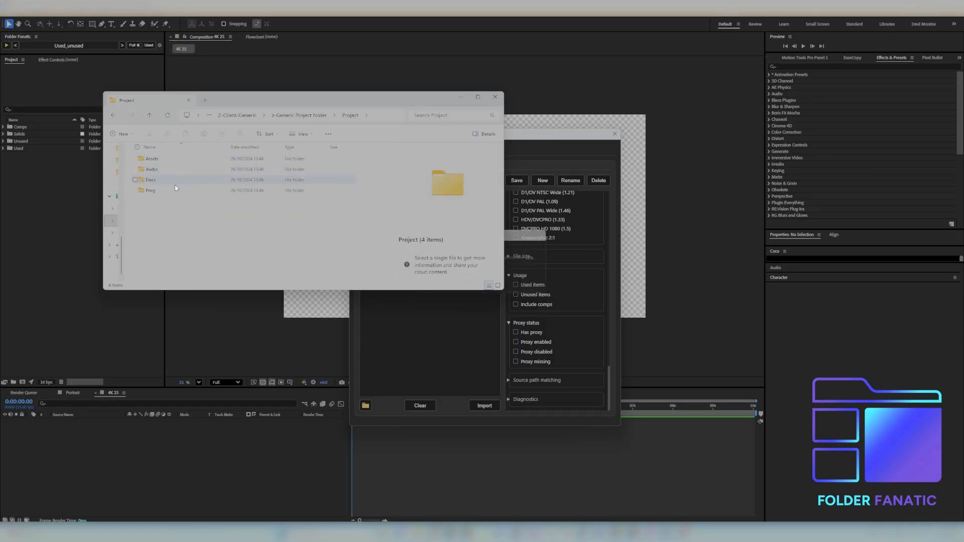
double_click(152, 169)
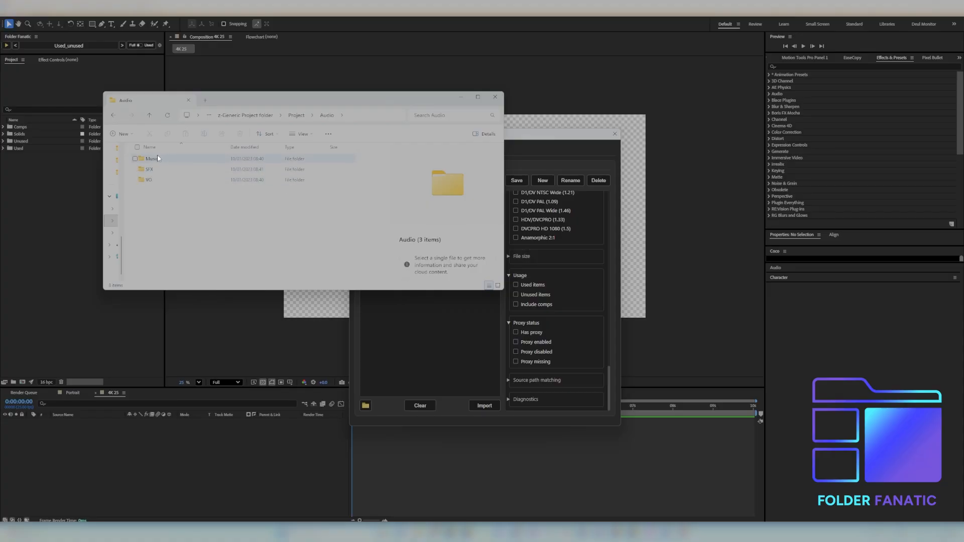
click(150, 179)
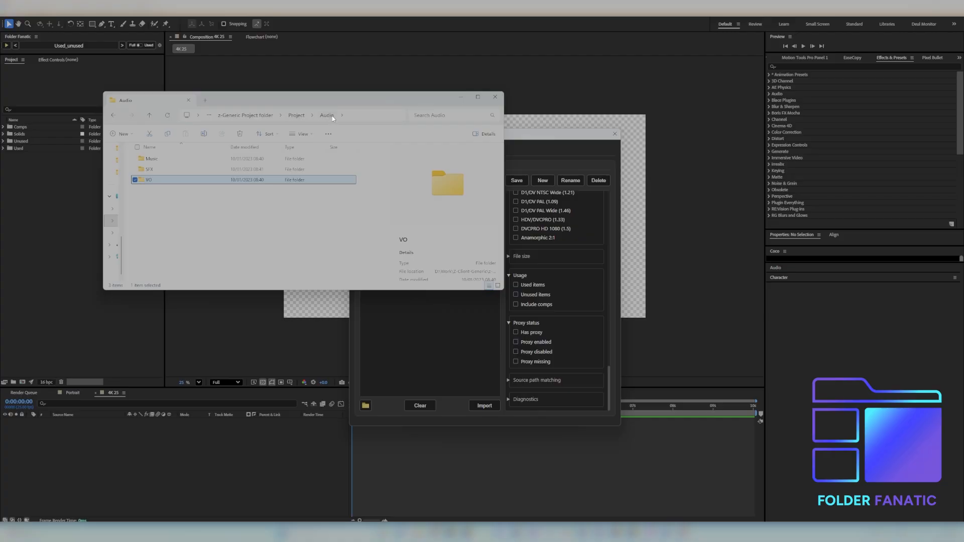
double_click(148, 180)
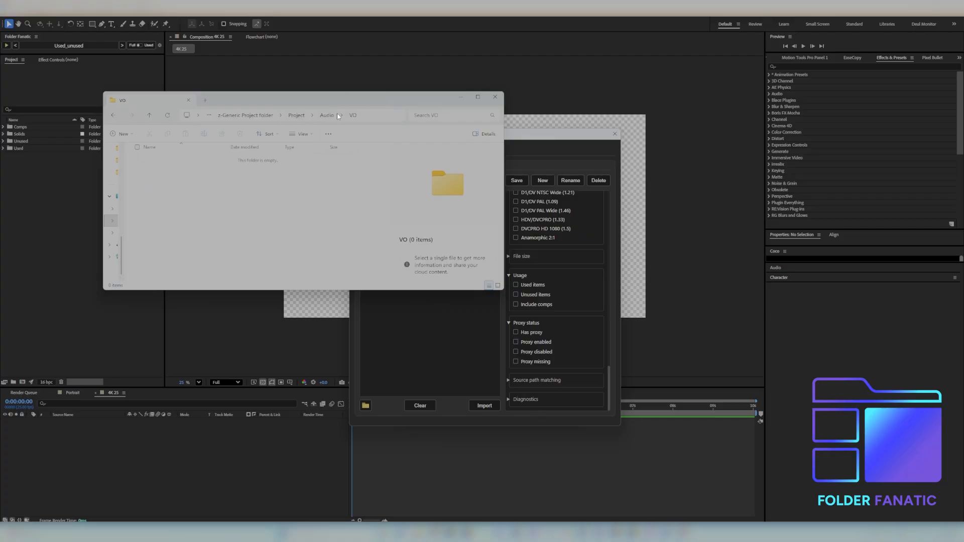
Step: Expand the source path matching rules for the Comps folder and enter /vo as the Contains path text
click(510, 382)
click(510, 380)
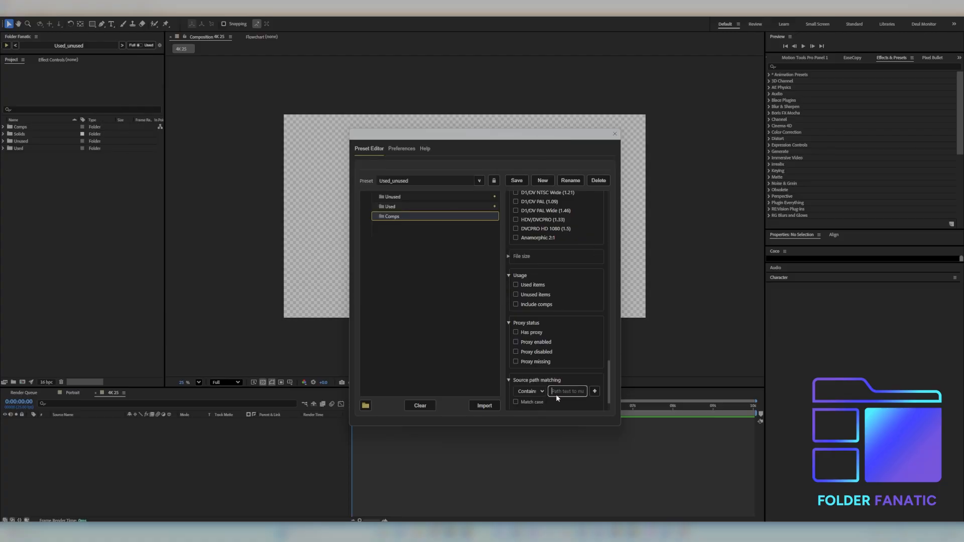
click(579, 395)
Step: Check the VO folder's path in File Explorer, and extend the Comps folder's source path text to Audio/vo
click(408, 523)
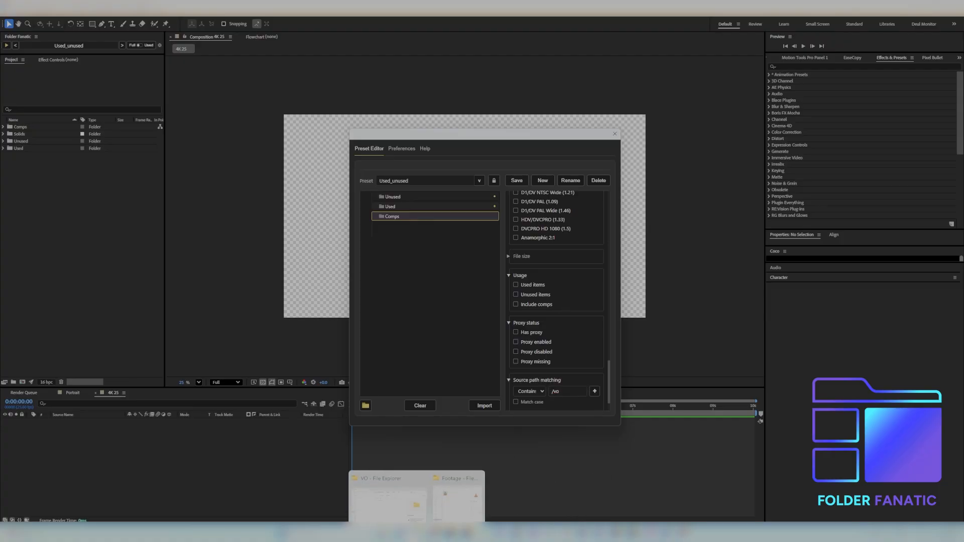
click(392, 508)
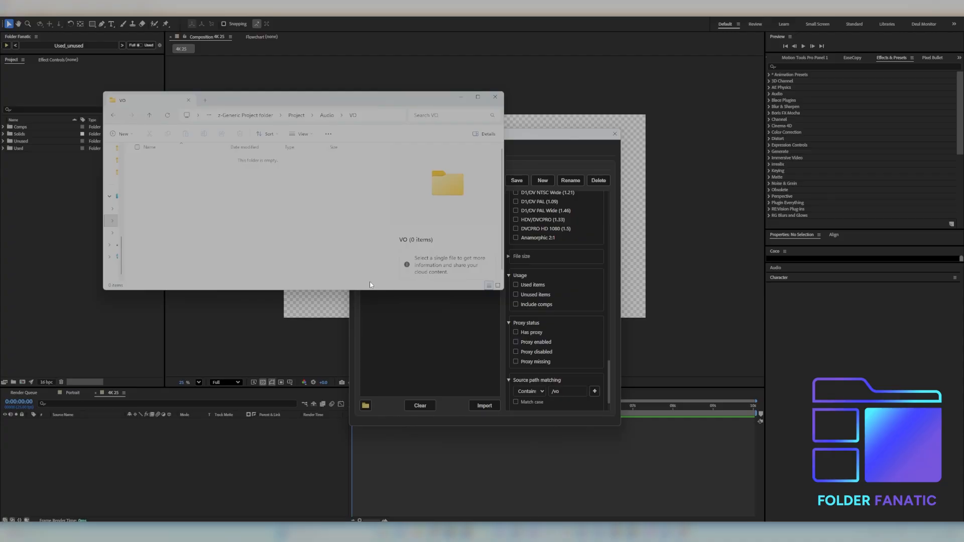
click(551, 393)
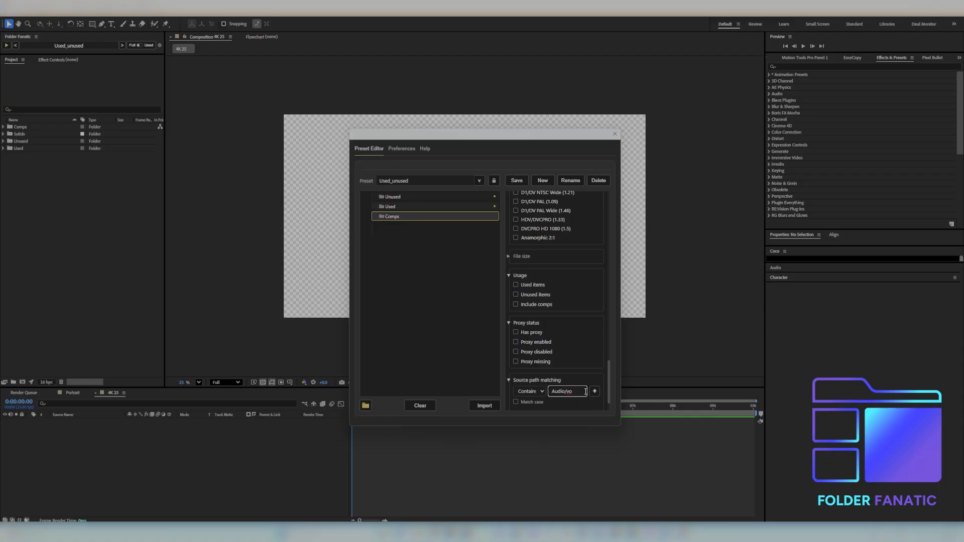
Step: Expand the diagnostics rules and review the Comps folder's rule categories, from alpha interpretation back to basic item types and image sequences
scroll(522, 397, down, 2)
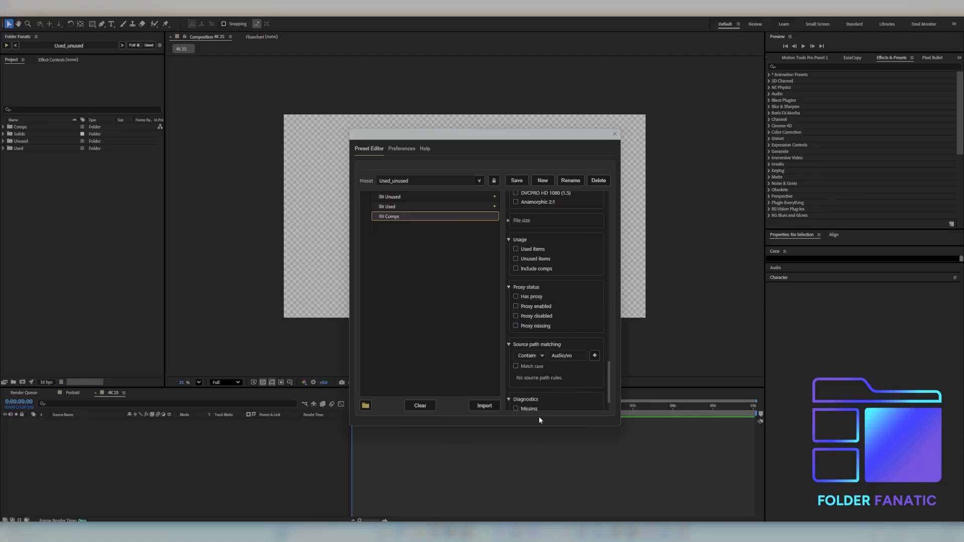
scroll(552, 378, down, 2)
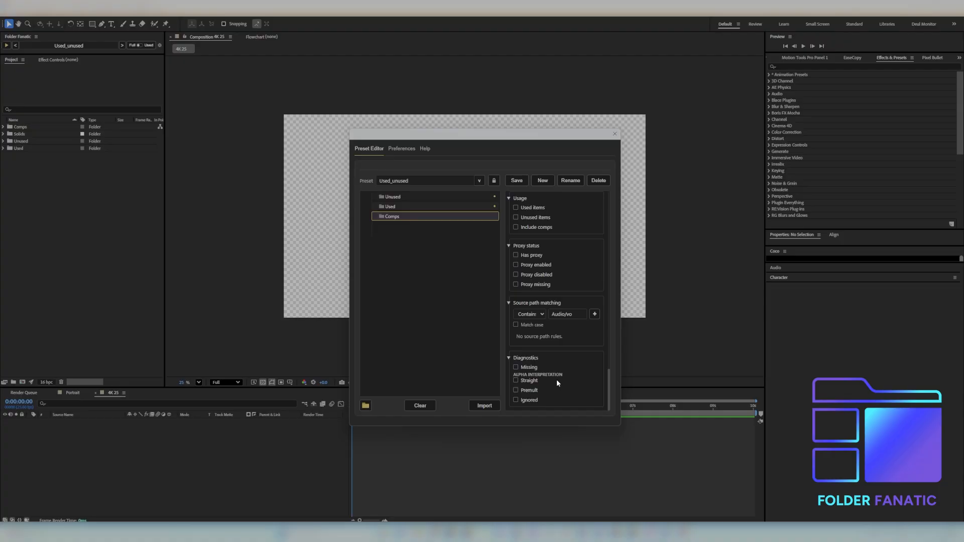
scroll(592, 372, up, 15)
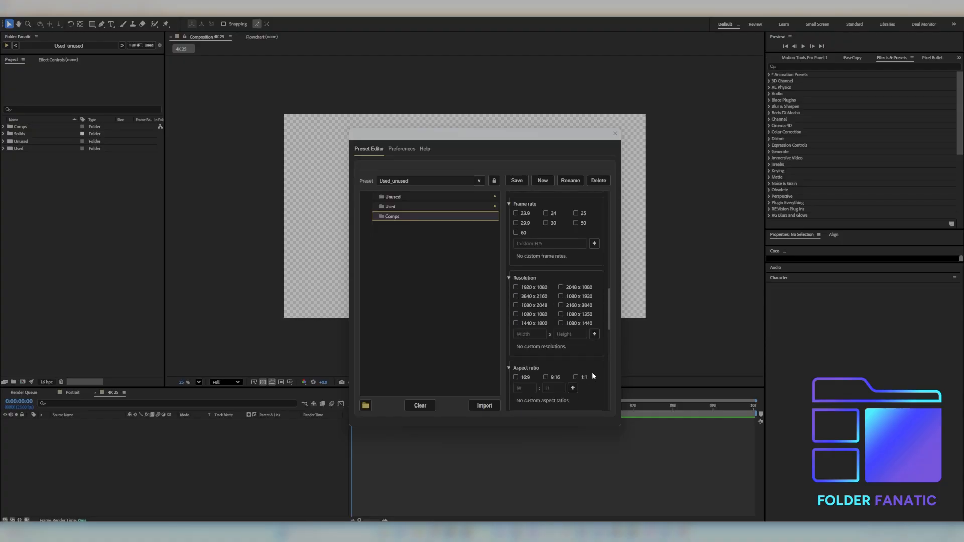
scroll(592, 373, down, 3)
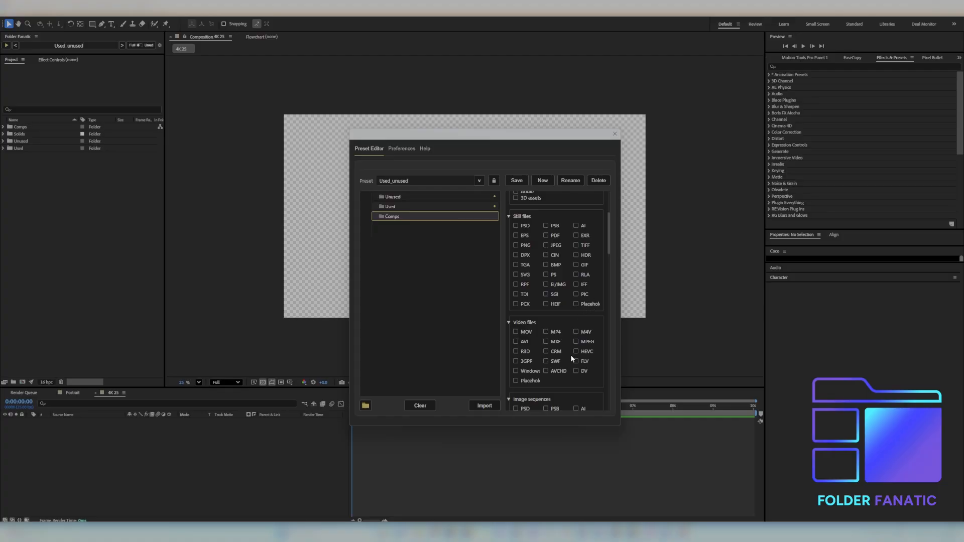
scroll(570, 359, up, 3)
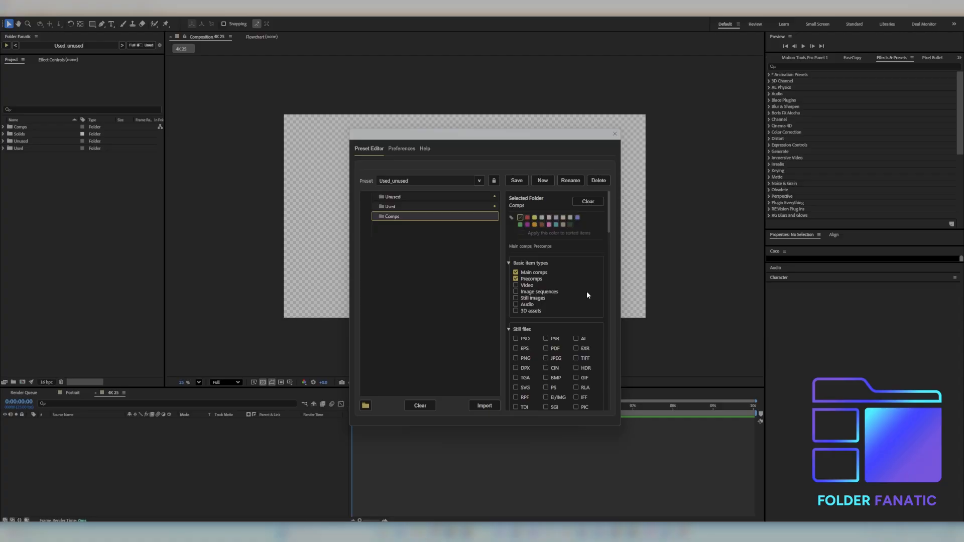
scroll(578, 301, down, 5)
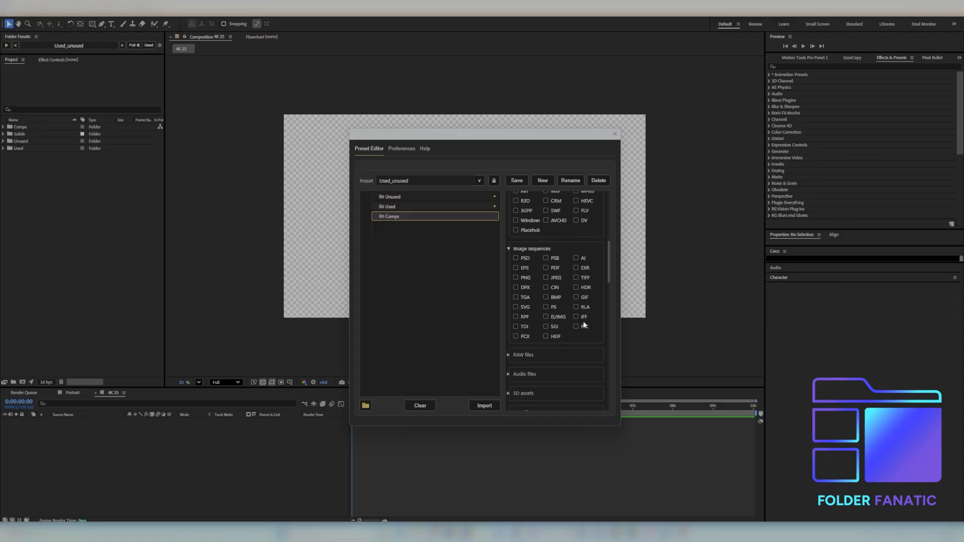